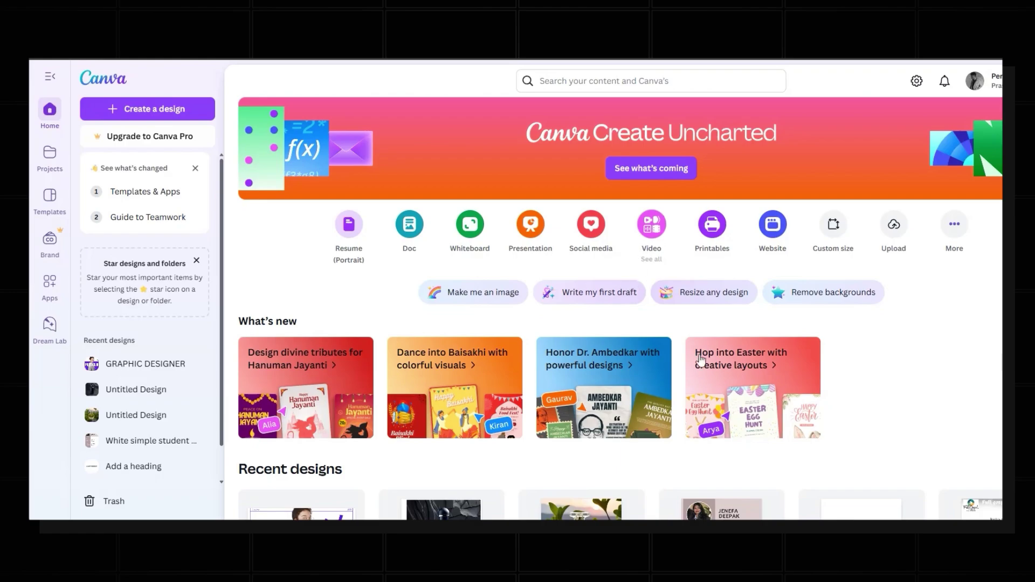
Create a blank presentation and add a square shape stretched across the slide's full width, leaving a white strip above it
click(531, 239)
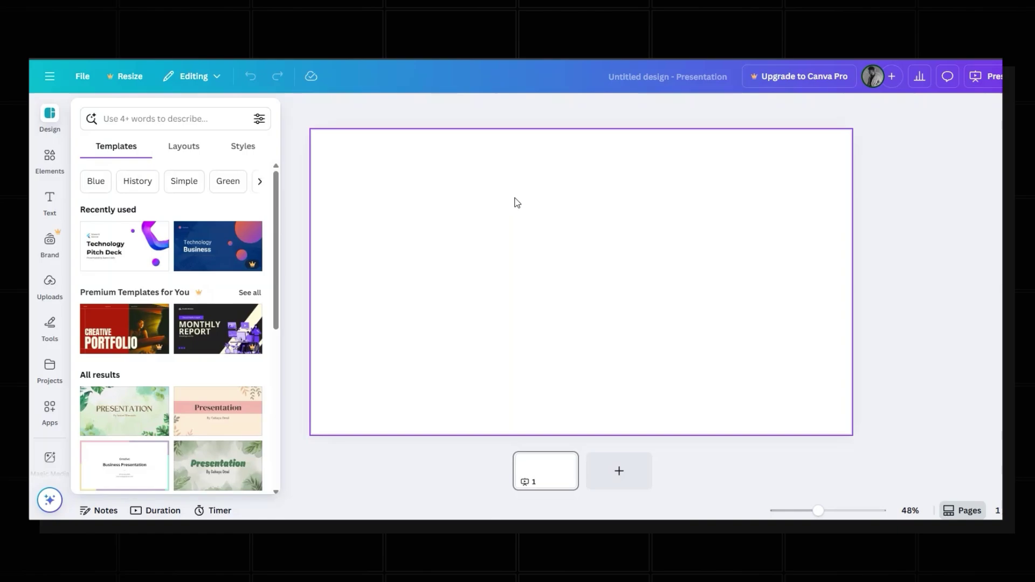
click(50, 159)
click(96, 281)
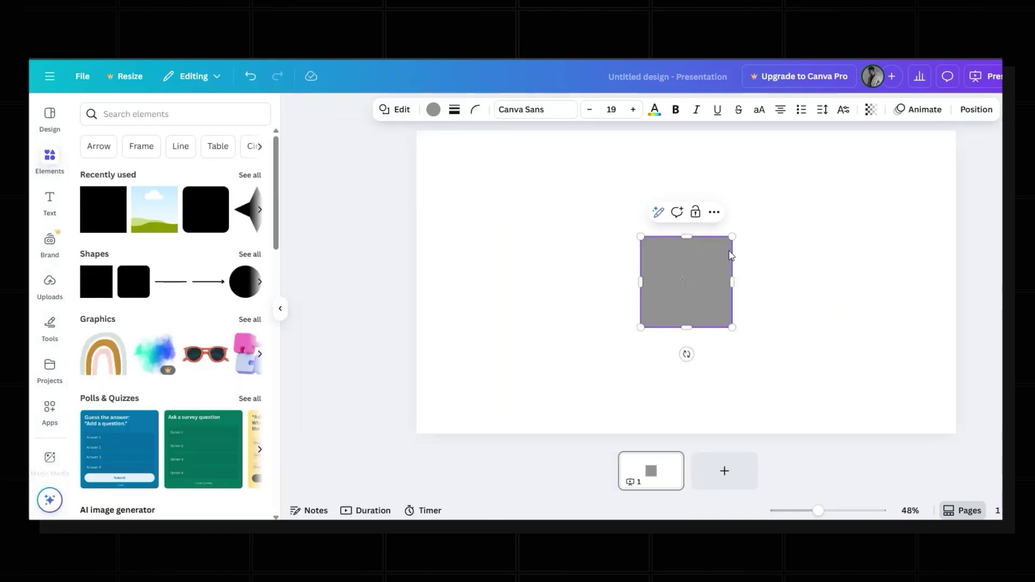
drag(640, 236, 416, 196)
drag(732, 326, 956, 435)
click(525, 169)
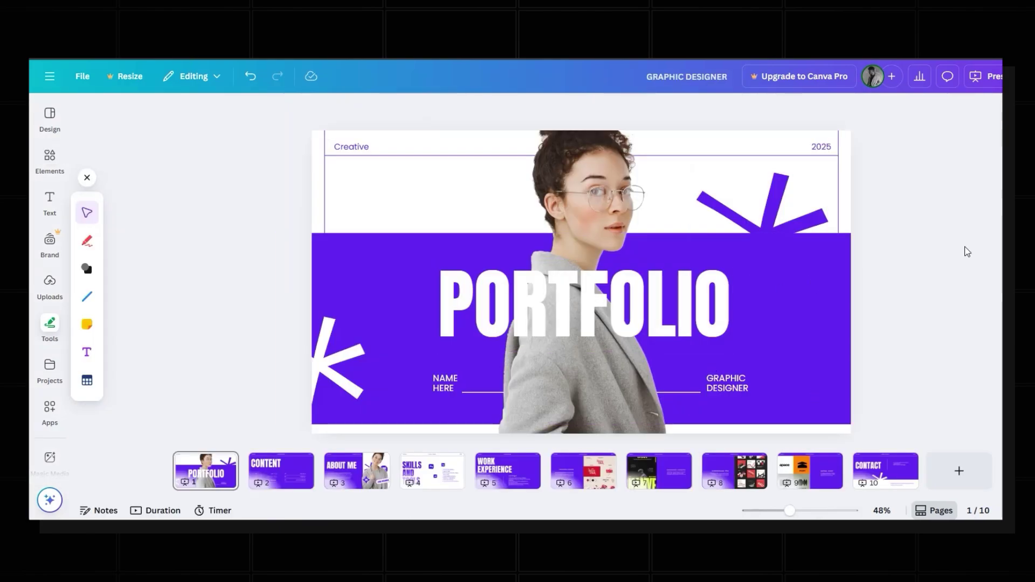
Recolour the grey rectangle with the purple used for the band in the finished GRAPHIC DESIGNER design
click(823, 376)
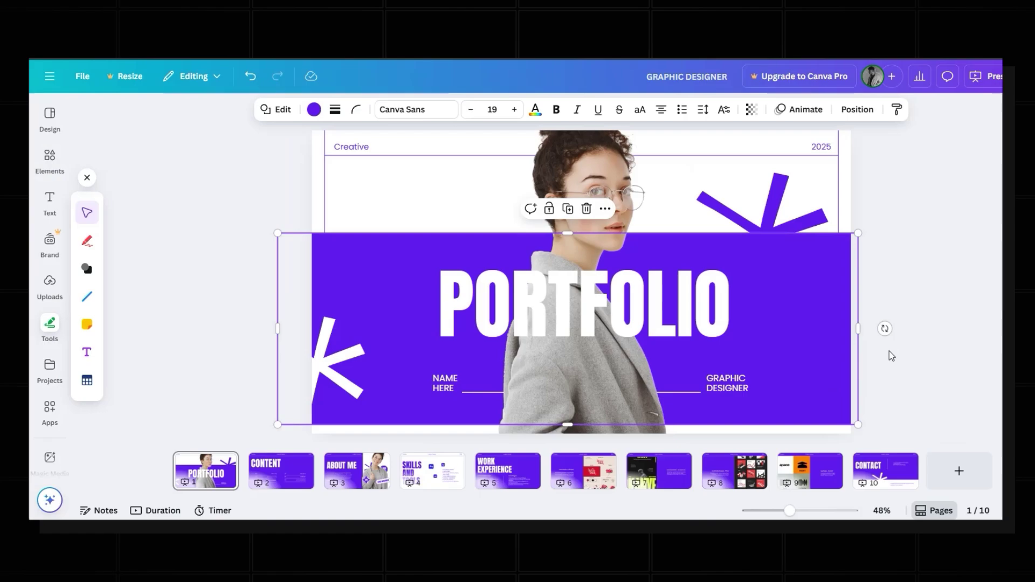
click(312, 109)
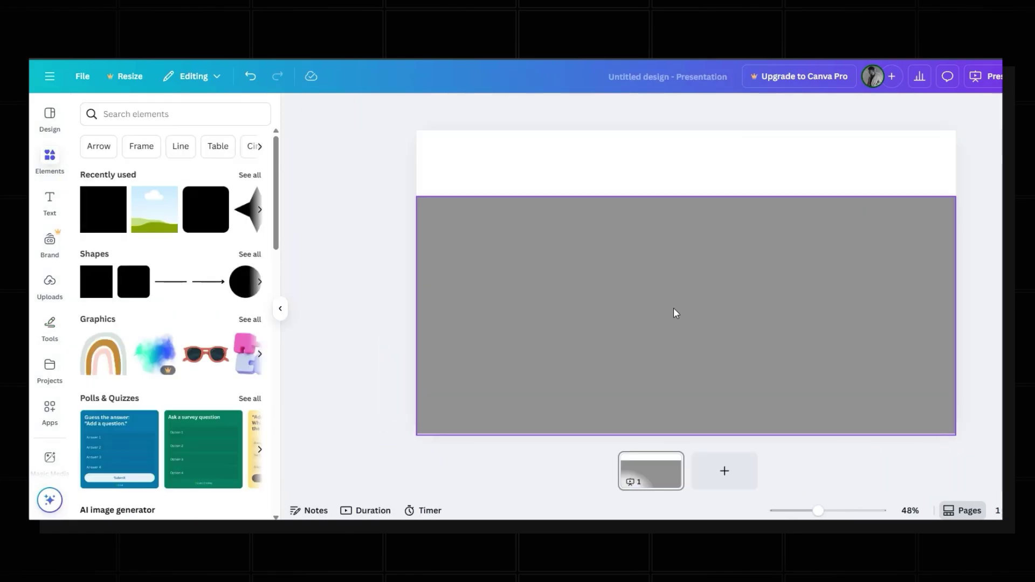
click(433, 110)
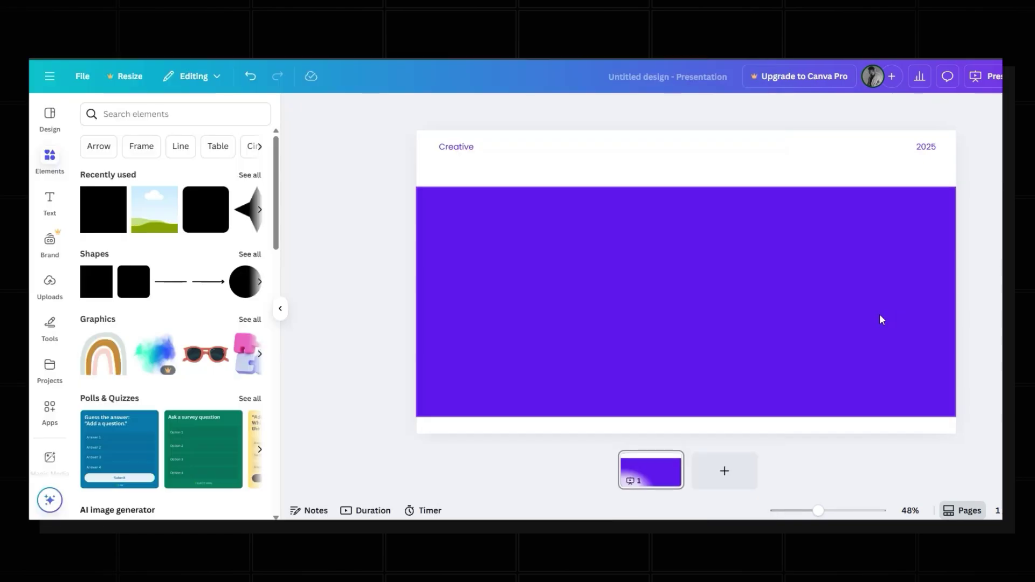
Paste the cut-out photo of the woman onto the cover slide and position it in the middle, over the purple band
click(880, 318)
key(ctrl+v)
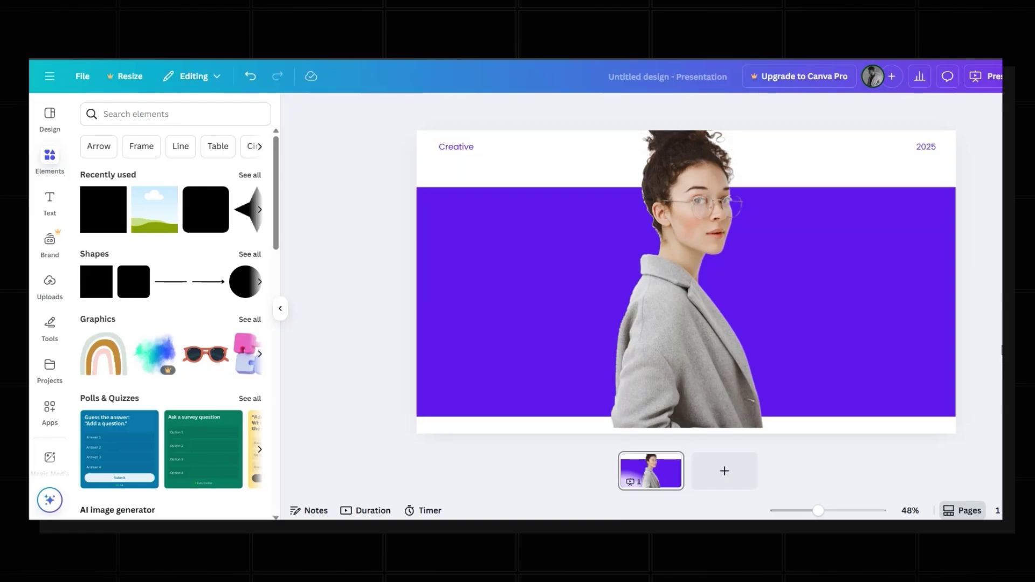
drag(711, 343, 721, 351)
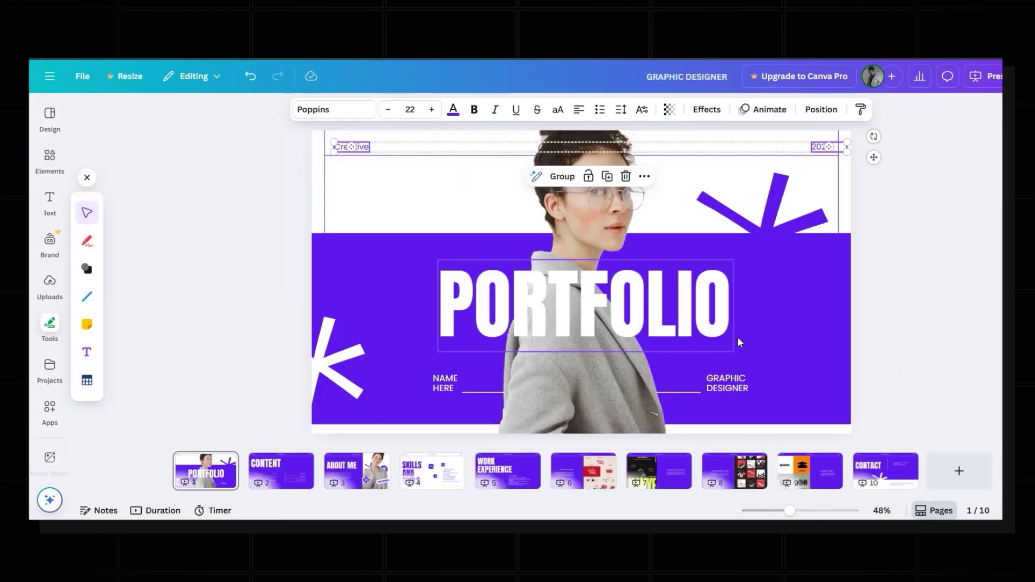
Copy the PORTFOLIO title and the NAME HERE and GRAPHIC DESIGNER captions with their line from the finished cover onto the new one
click(670, 319)
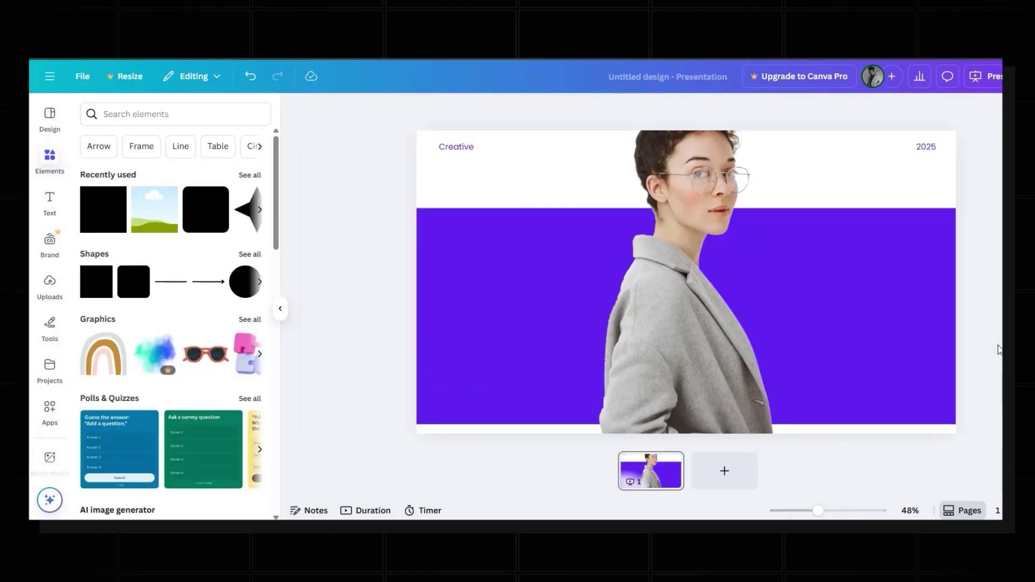
key(ctrl+v)
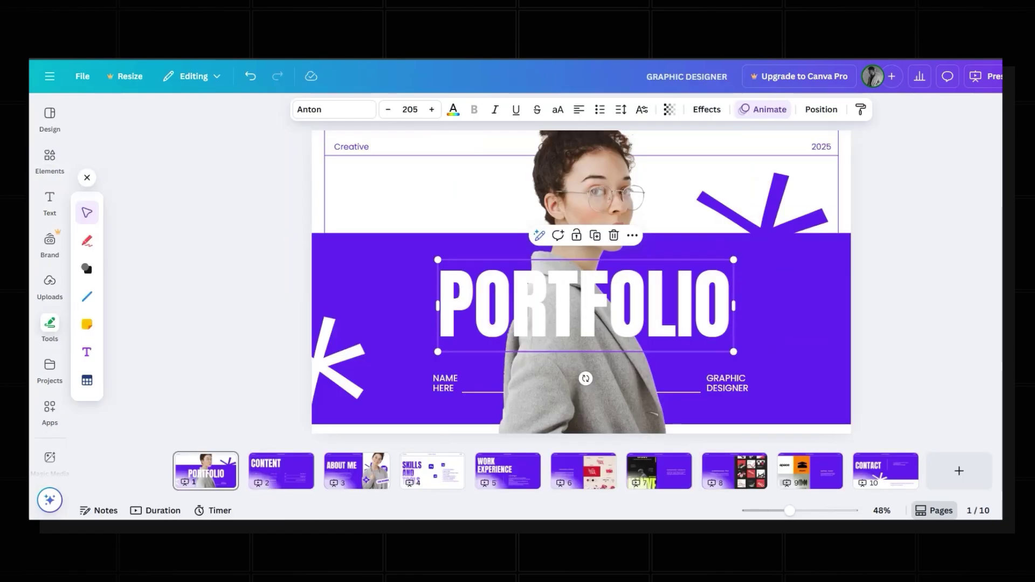
key(Tab)
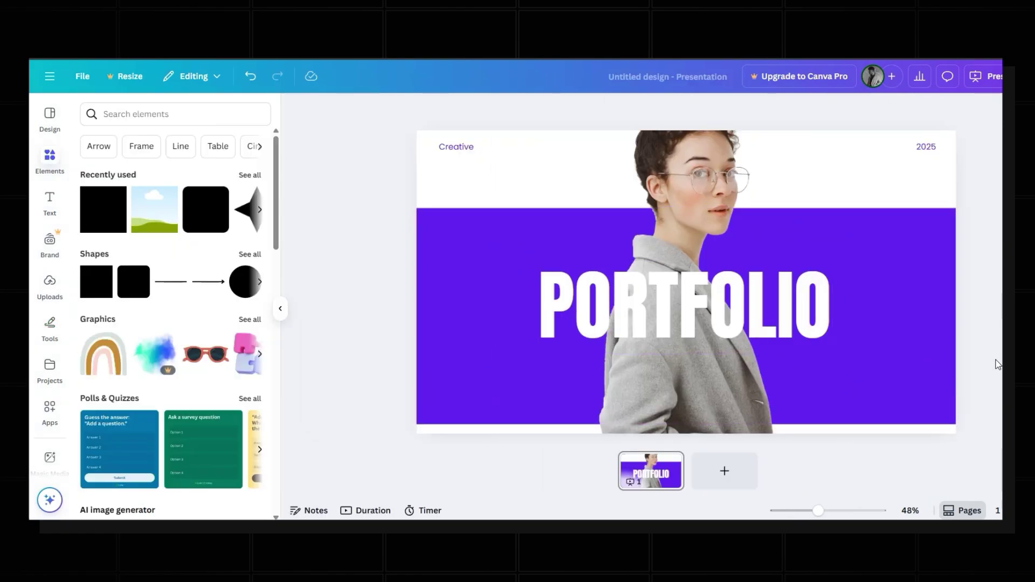
key(ctrl+v)
click(997, 362)
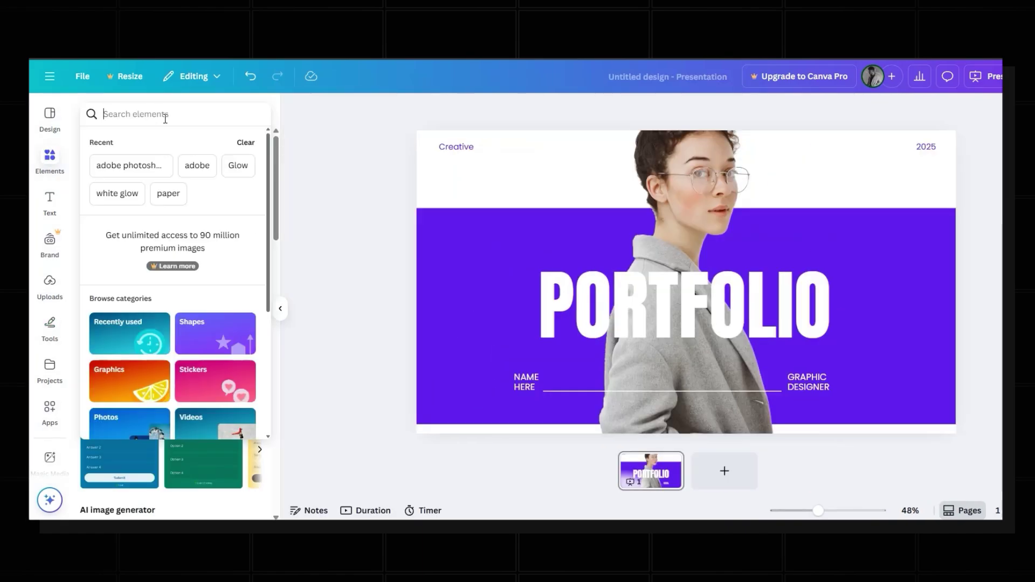
Search the graphics for shapes, then copy the finished cover's burst graphics onto the slide's left edge and above the band at the upper right
click(165, 116)
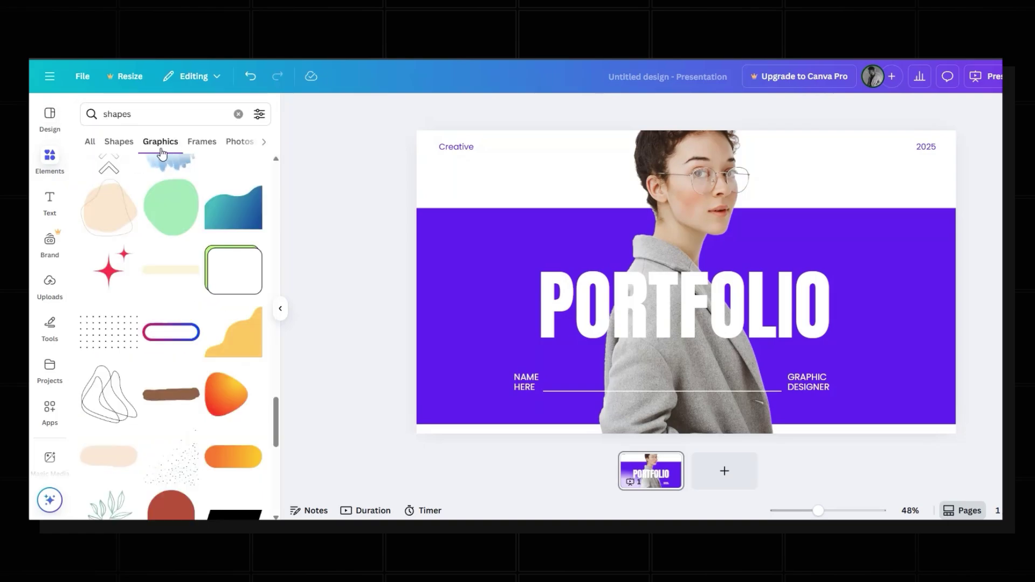
scroll(153, 280, down, 1)
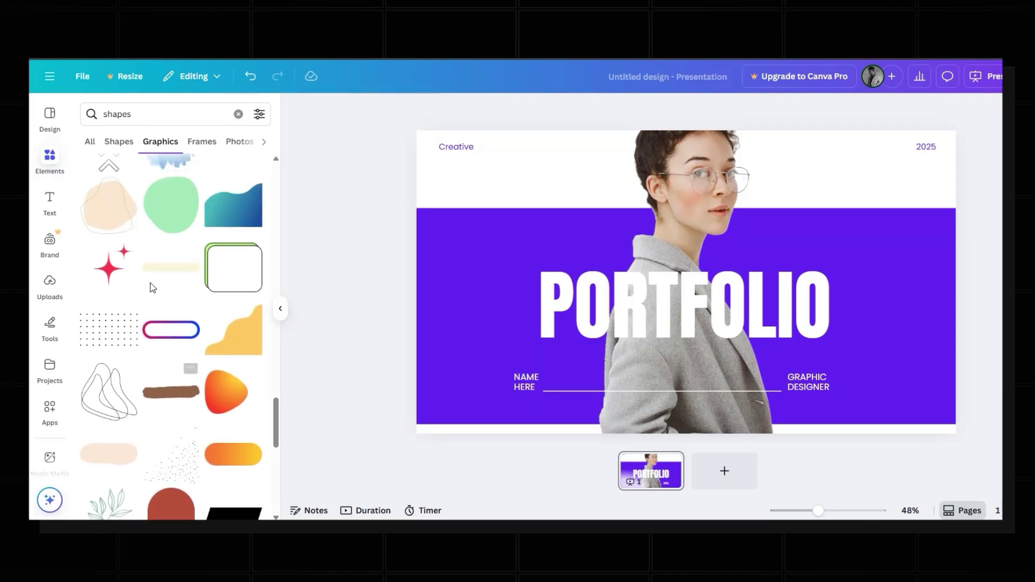
scroll(216, 308, down, 3)
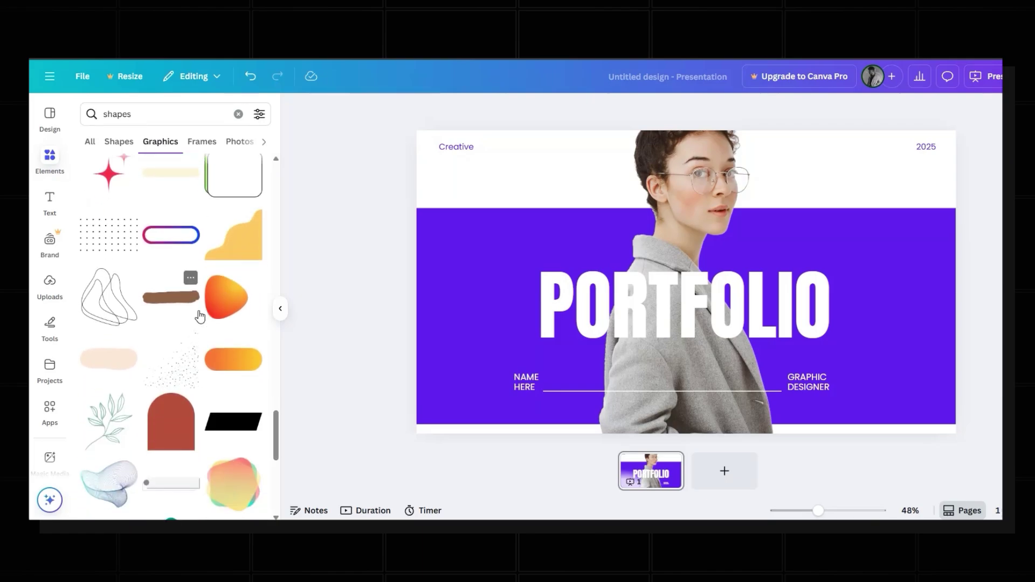
scroll(205, 350, down, 6)
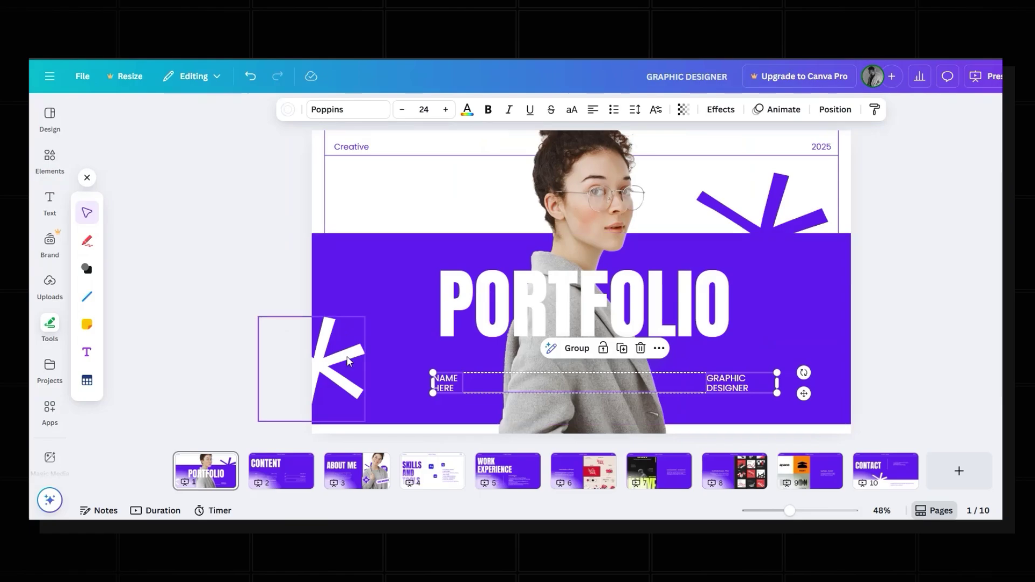
click(348, 361)
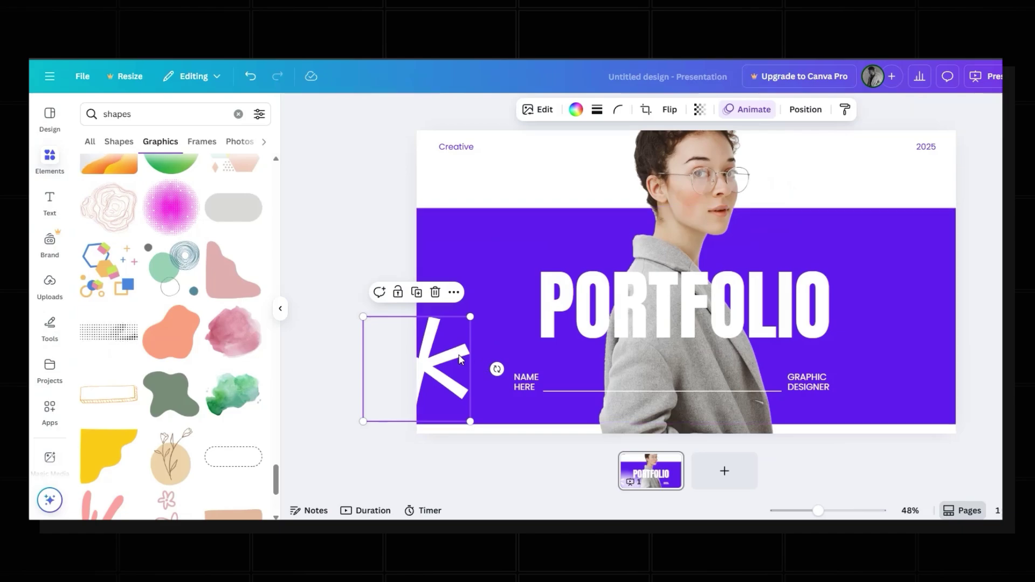
drag(456, 353, 900, 196)
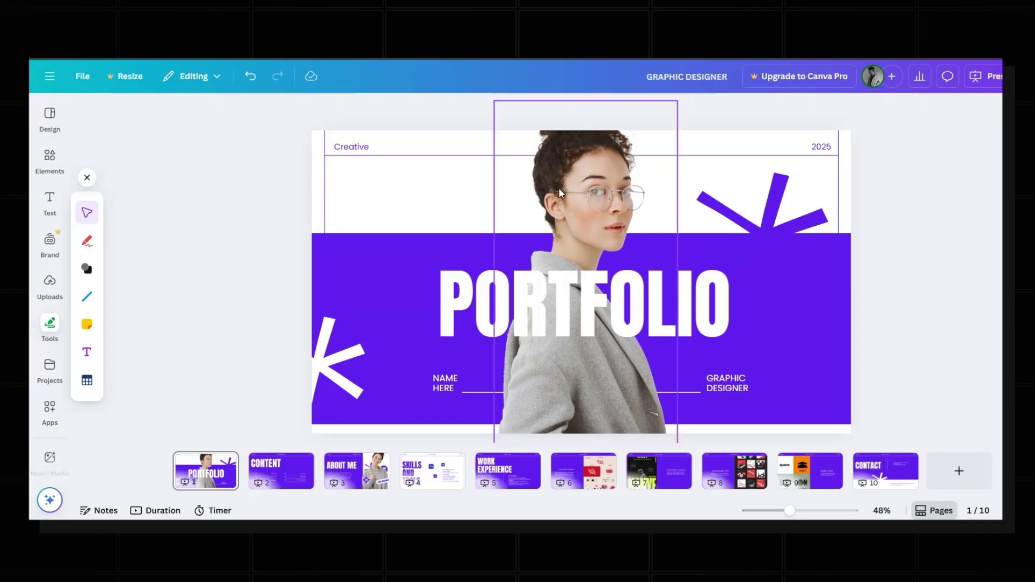
Copy the thin purple horizontal and vertical frame lines from the finished cover onto the new cover slide
click(413, 157)
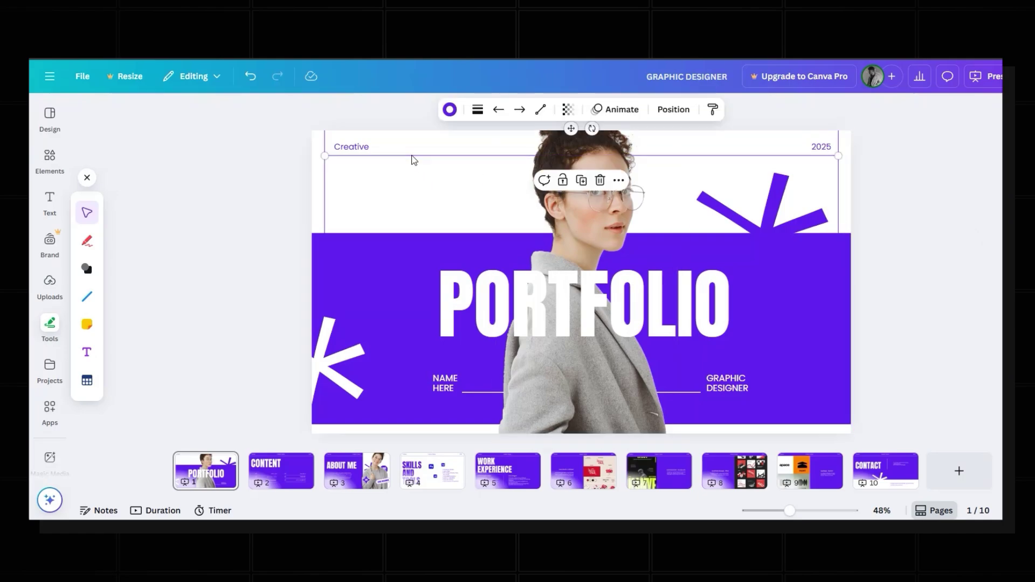
shift+click(325, 140)
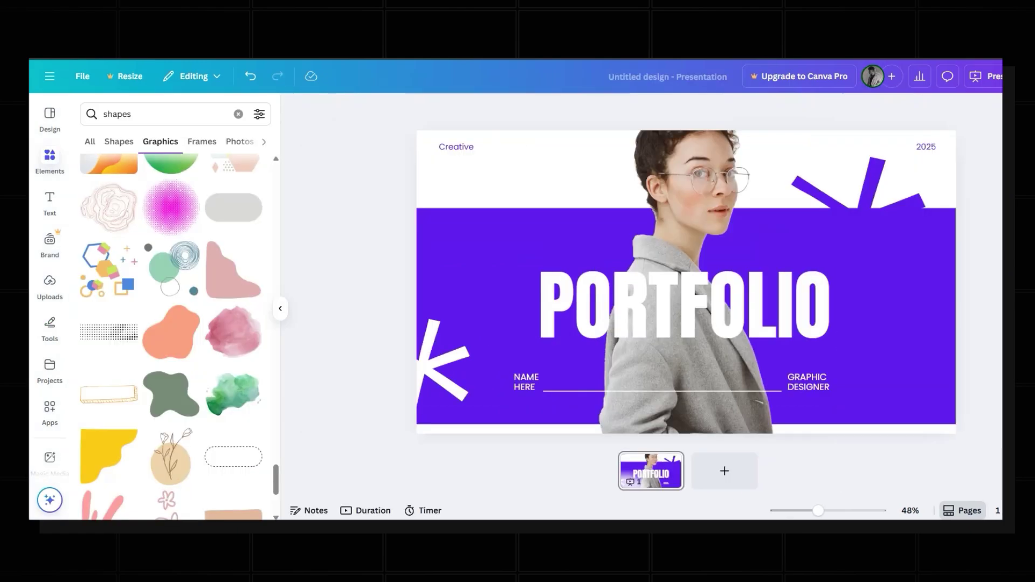
key(ctrl+a)
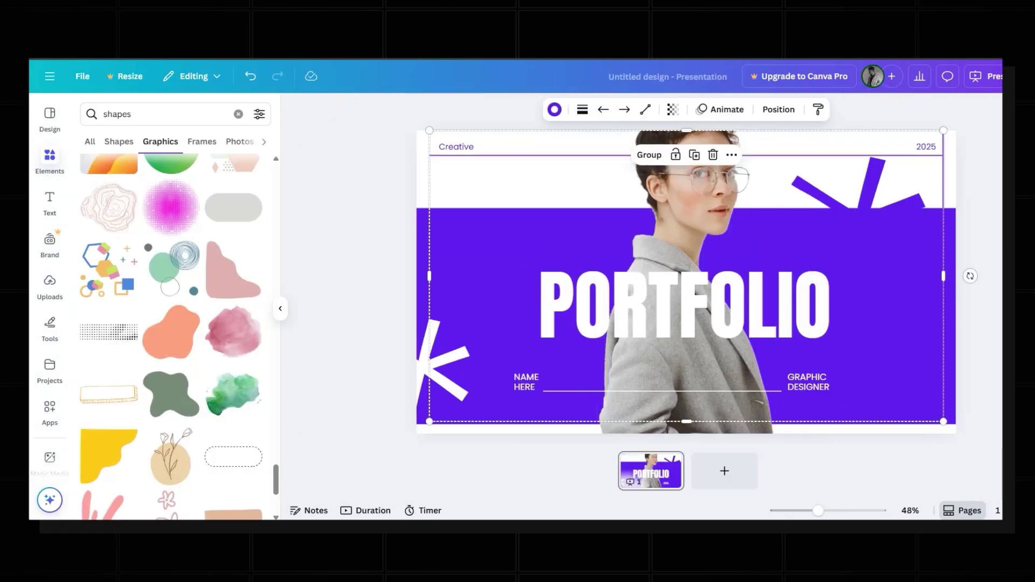
key(Escape)
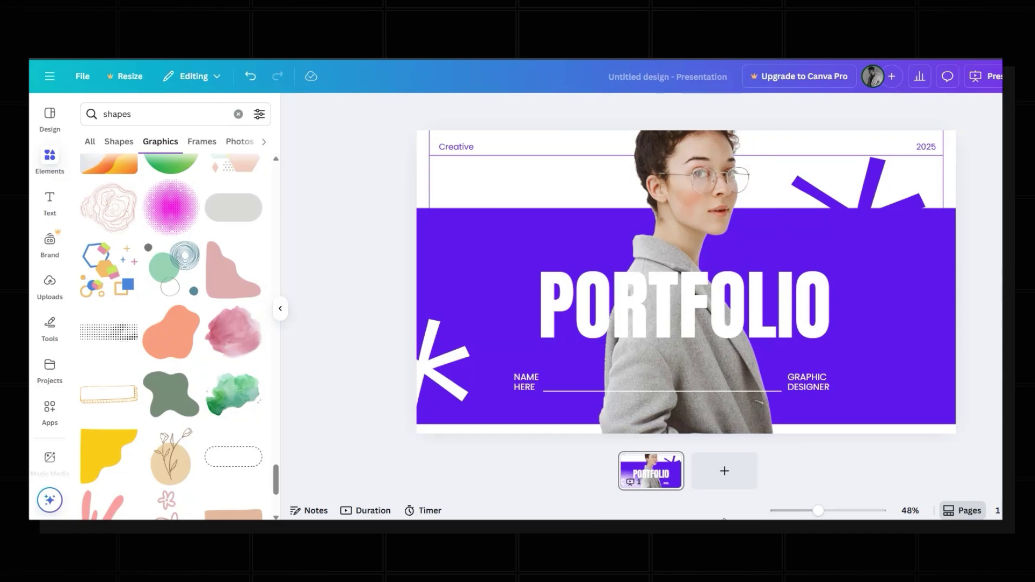
Duplicate the cover page and strip the copy to its title and header on an extended purple background, following the finished CONTENT page
right_click(671, 462)
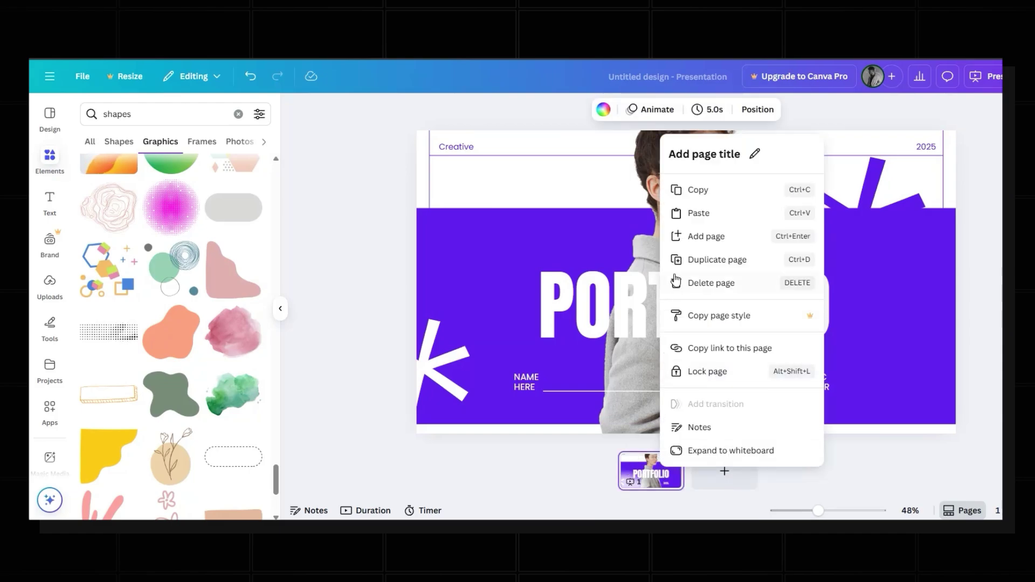
click(728, 263)
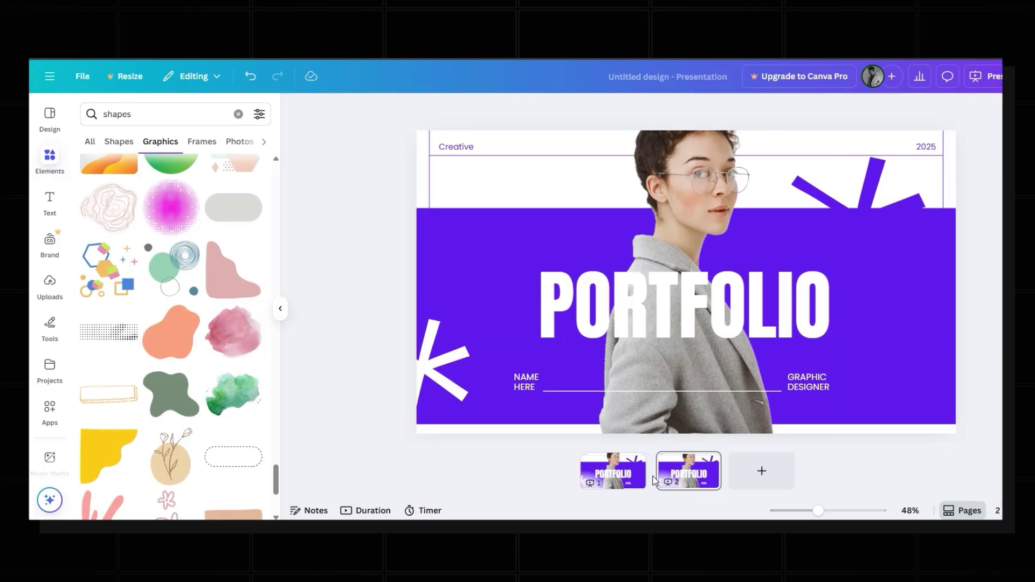
click(762, 330)
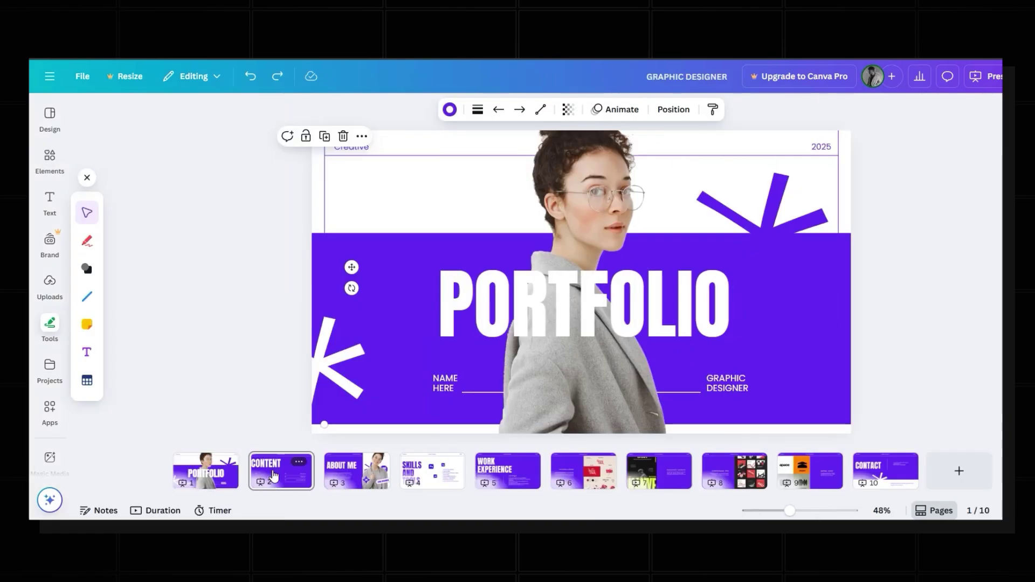
click(273, 475)
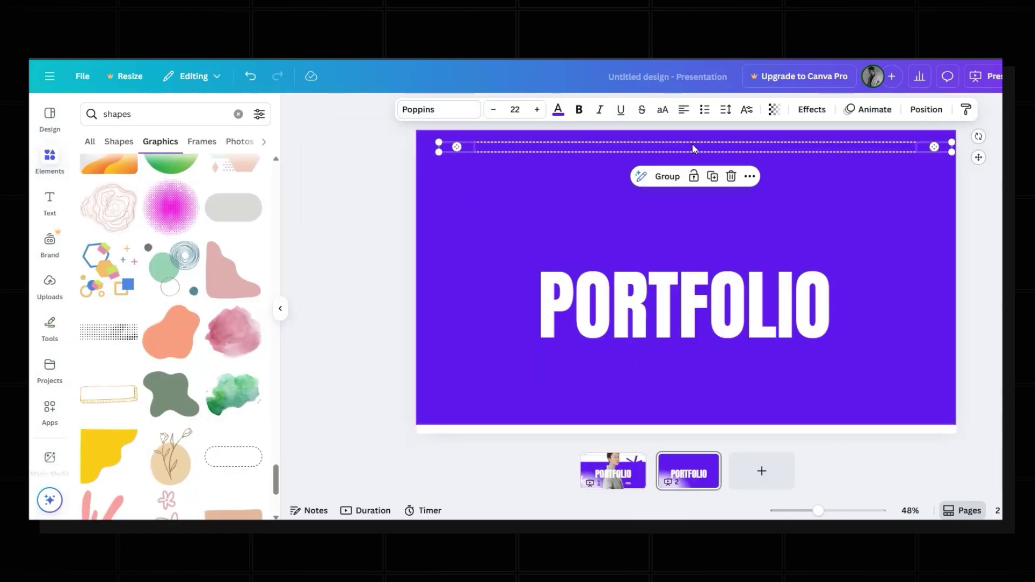
Recolour the Creative and 2025 header text and the frame lines on page 2 white
click(553, 118)
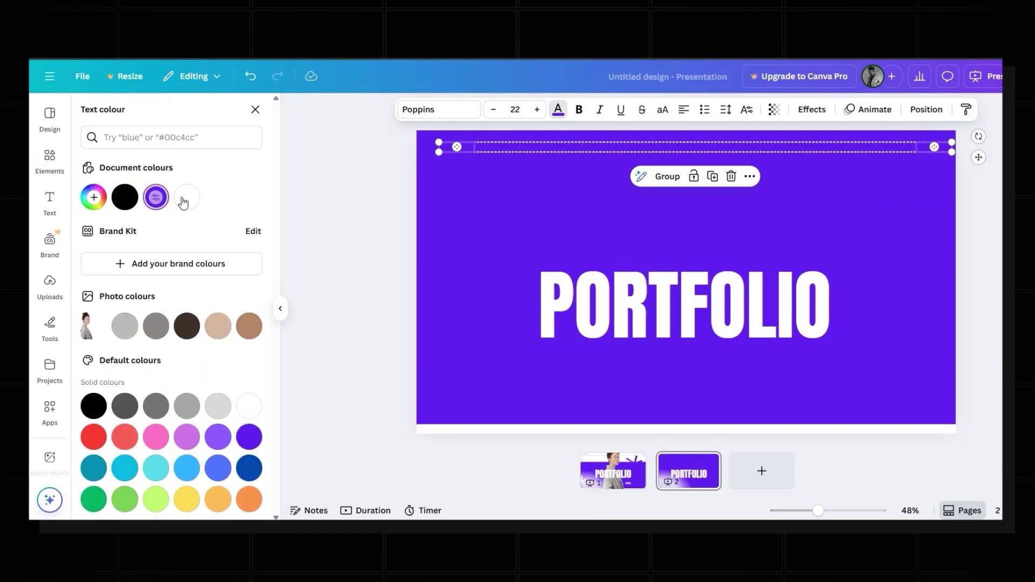
click(186, 198)
click(940, 201)
Move the title on page 2 to the upper left inside the frame and change its text to CONTENT
click(756, 309)
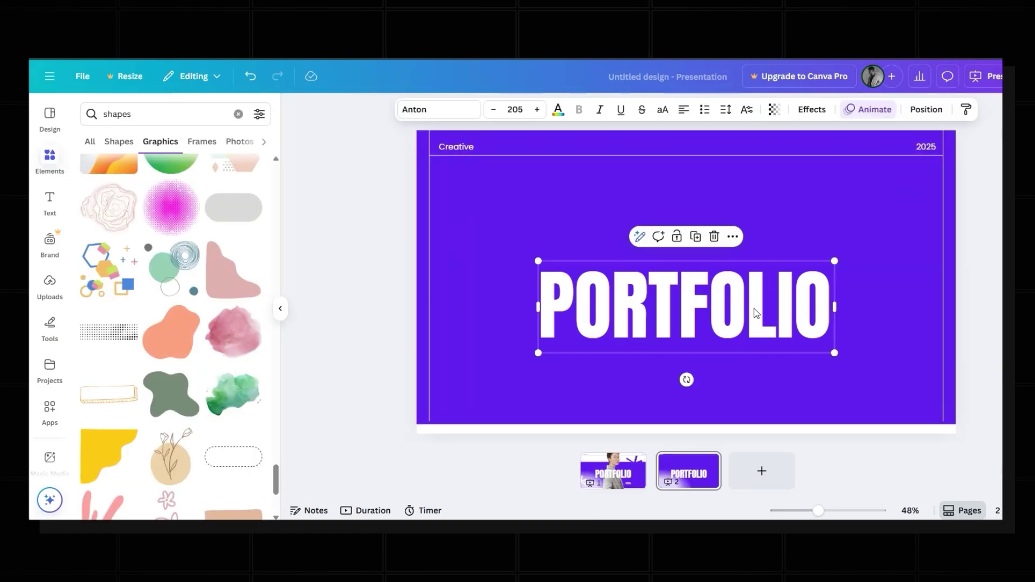
drag(755, 309, 656, 214)
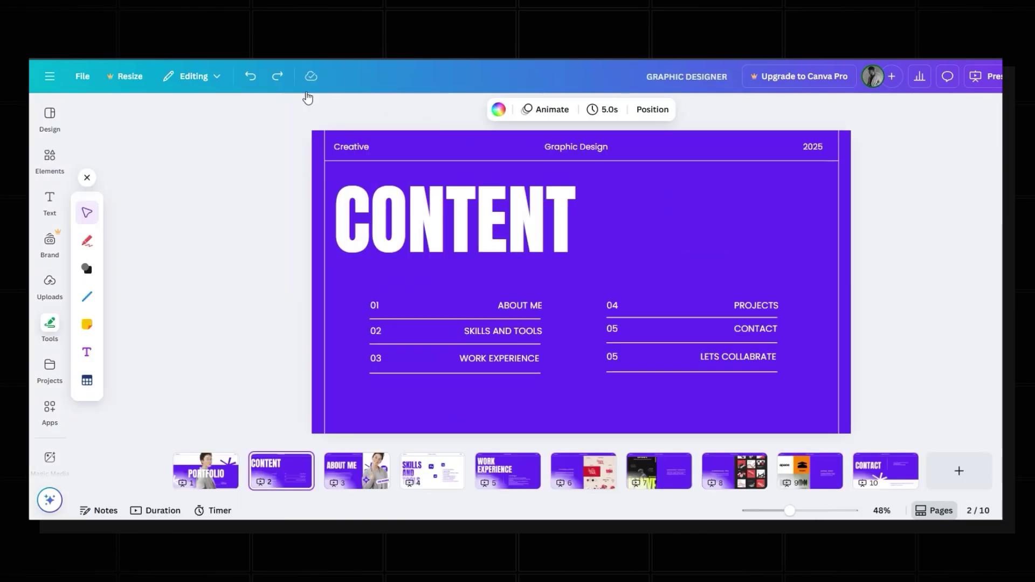
click(471, 205)
double_click(471, 205)
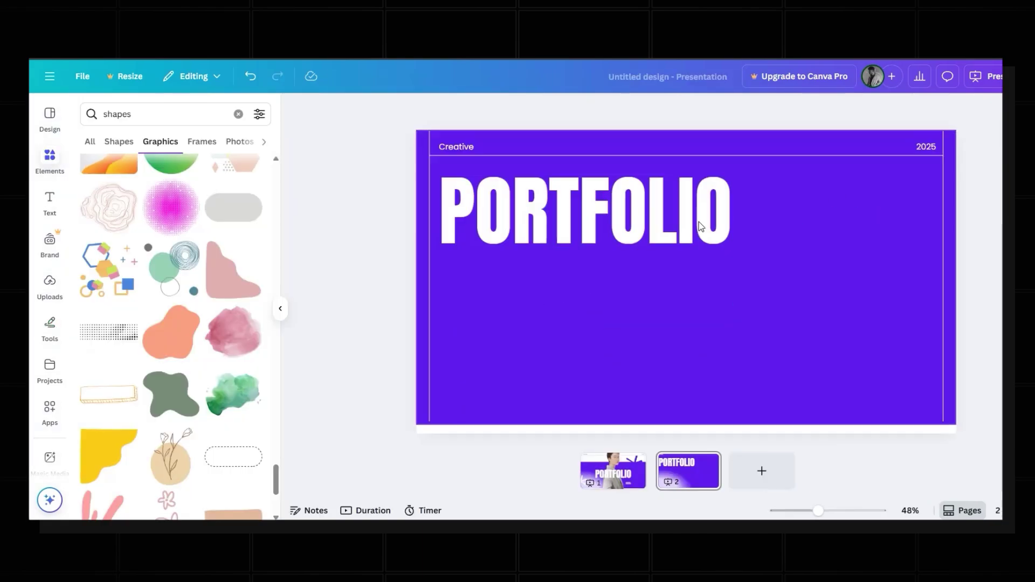
double_click(700, 225)
text(CONTENT)
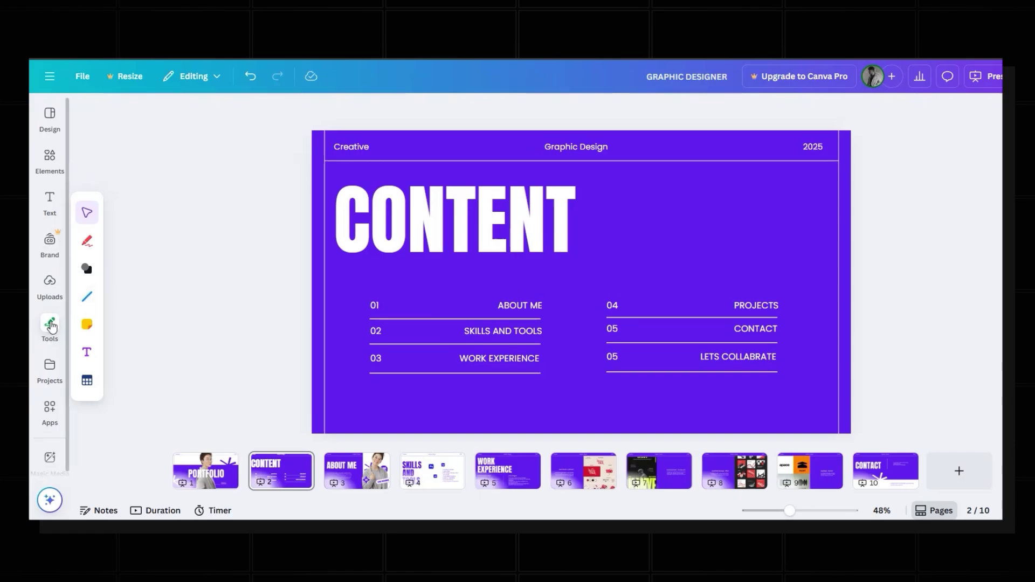
click(87, 296)
click(121, 272)
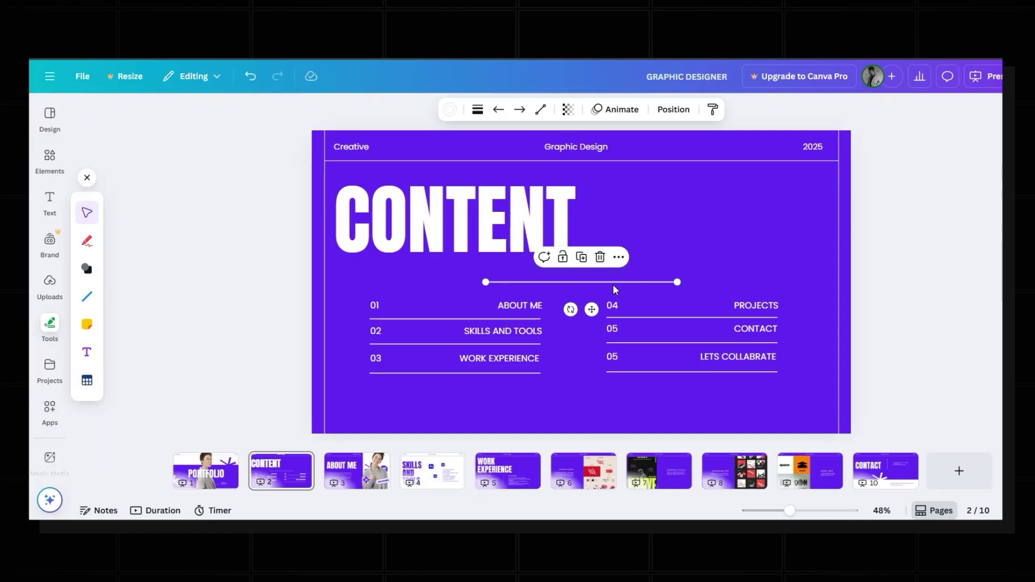
click(449, 110)
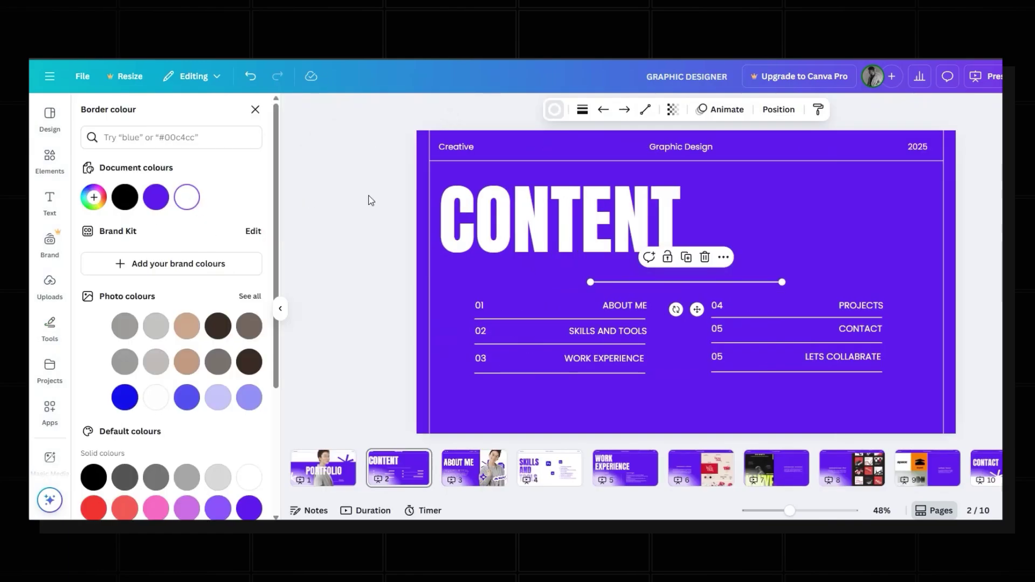
click(254, 110)
drag(651, 283, 552, 415)
key(Delete)
Copy the two-column numbered contents list with its divider lines from the finished design onto the new CONTENT page
click(652, 345)
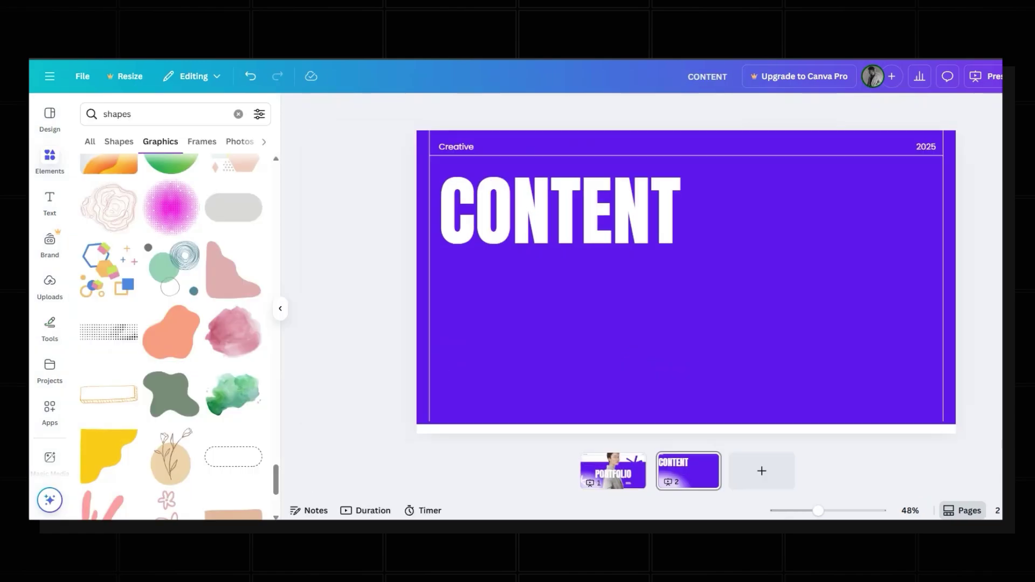
key(ctrl+z)
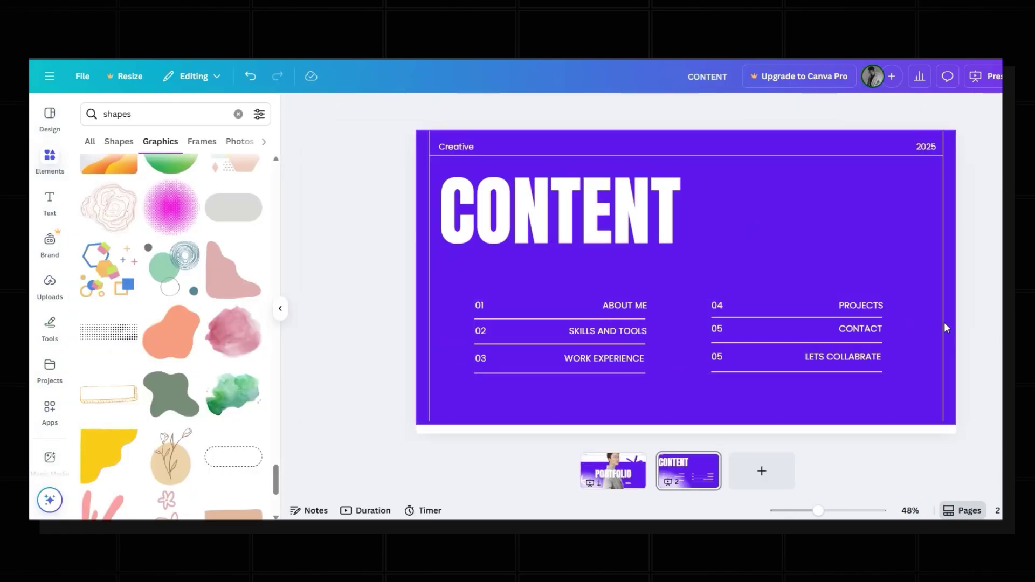
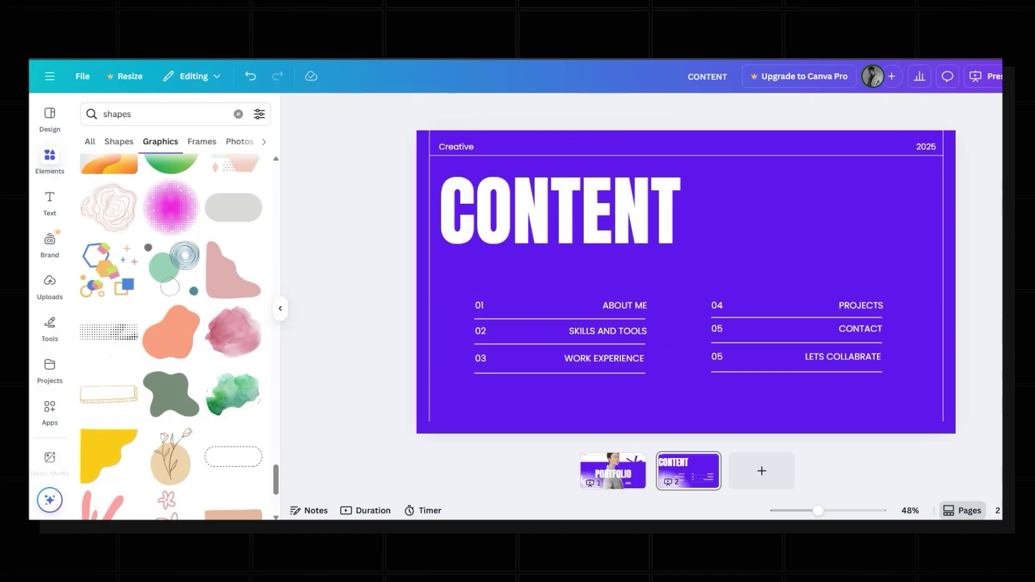
Duplicate the CONTENT page and delete the numbered contents list with its divider lines from the copy
right_click(681, 371)
click(734, 246)
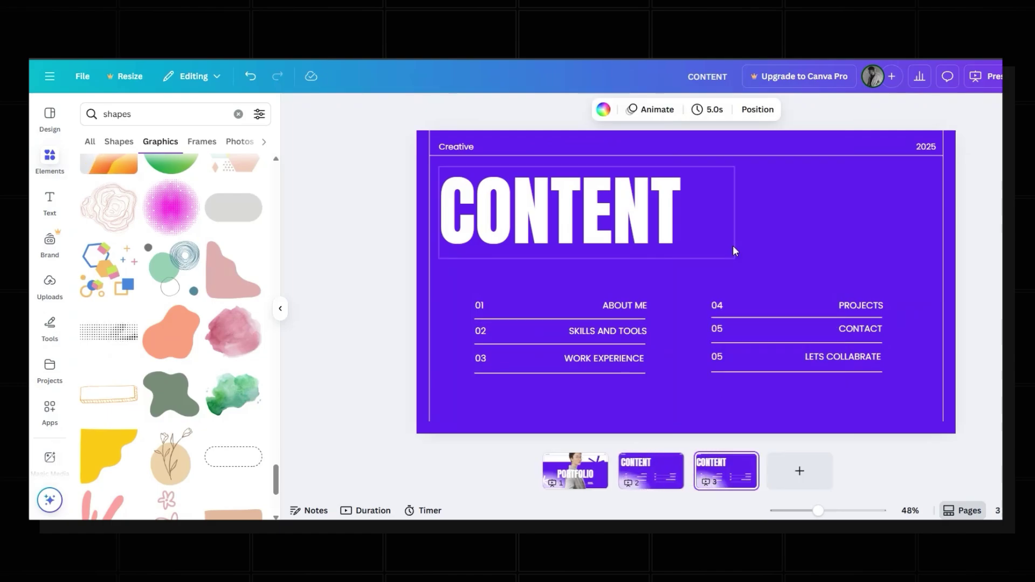
click(808, 338)
key(Delete)
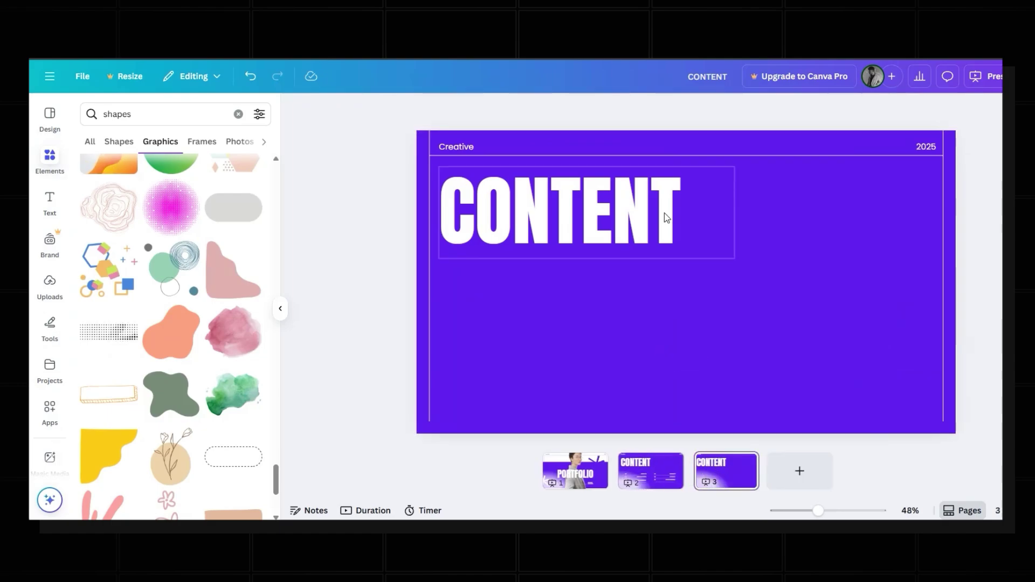
Narrow the purple background rectangle on page 3 from its right side to about three-fifths of the page width
click(951, 280)
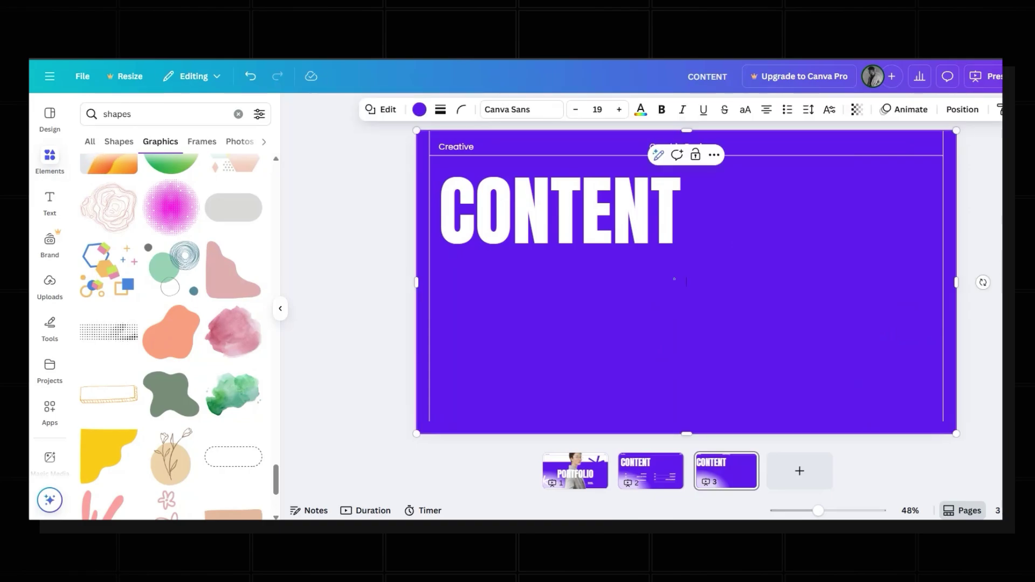
click(954, 282)
drag(954, 282, 731, 281)
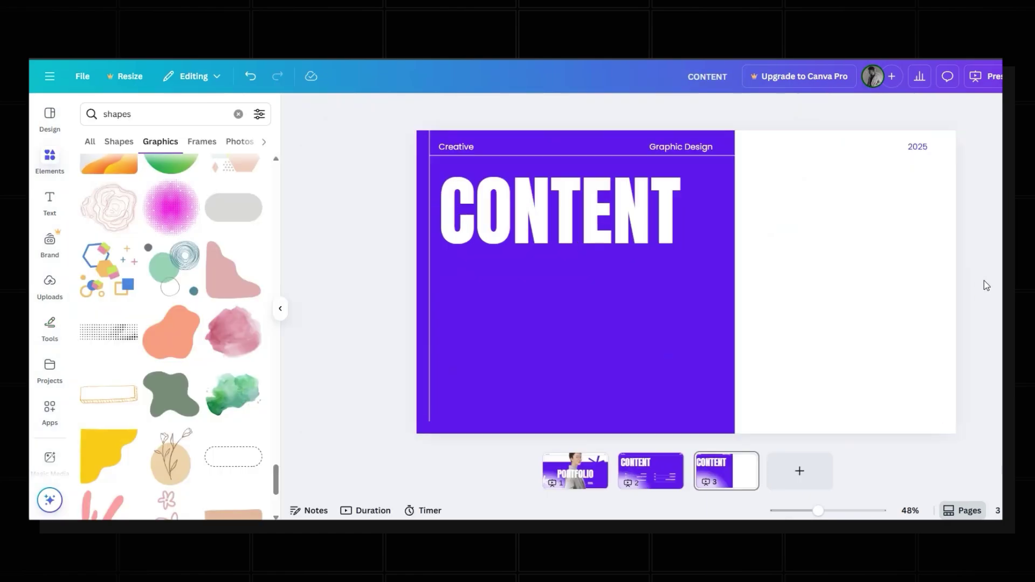
Change the page 3 title to ABOUT ME and add the cut-out portrait and intro paragraph, following the finished ABOUT ME page
drag(987, 286, 842, 299)
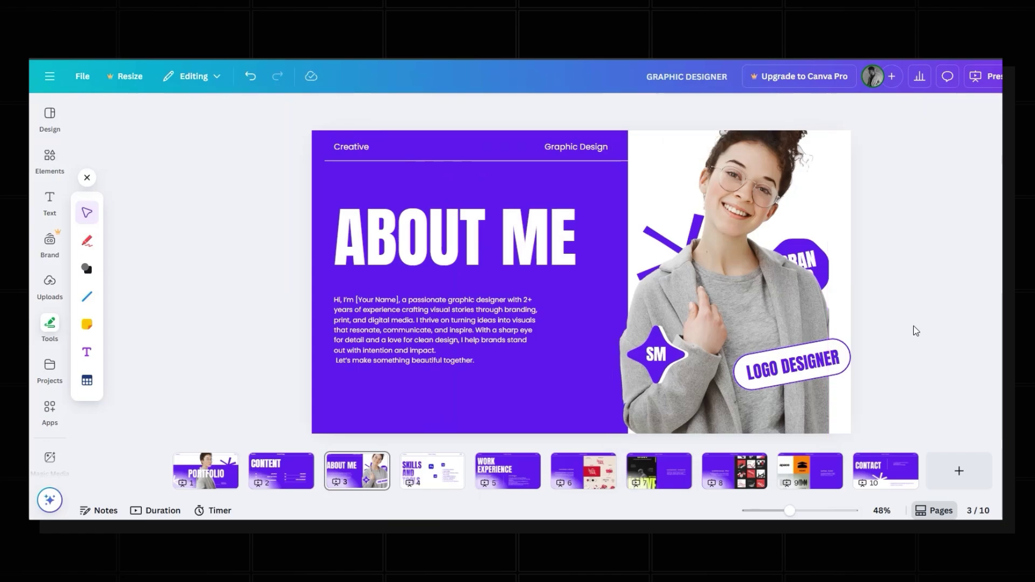
click(471, 247)
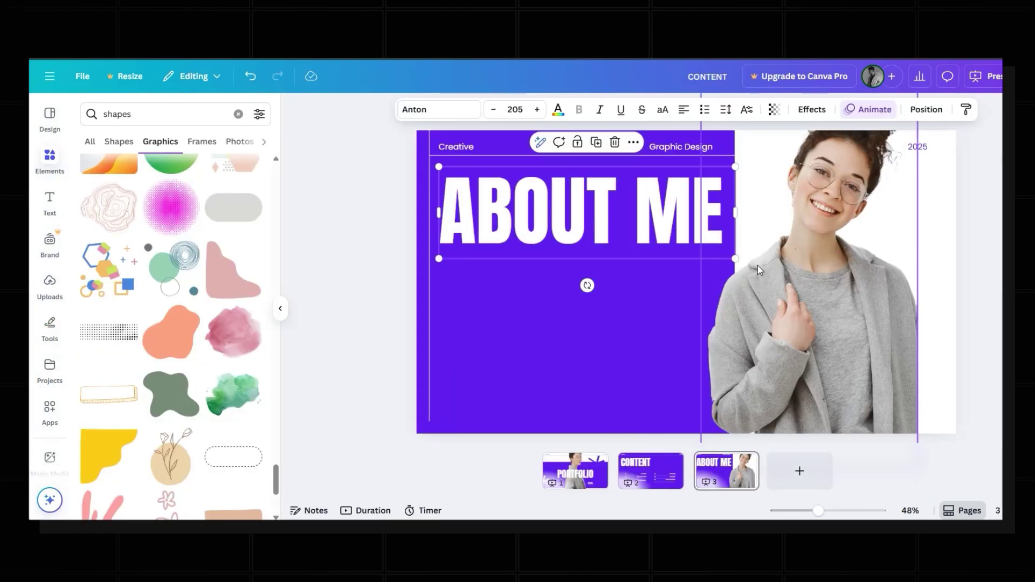
click(394, 332)
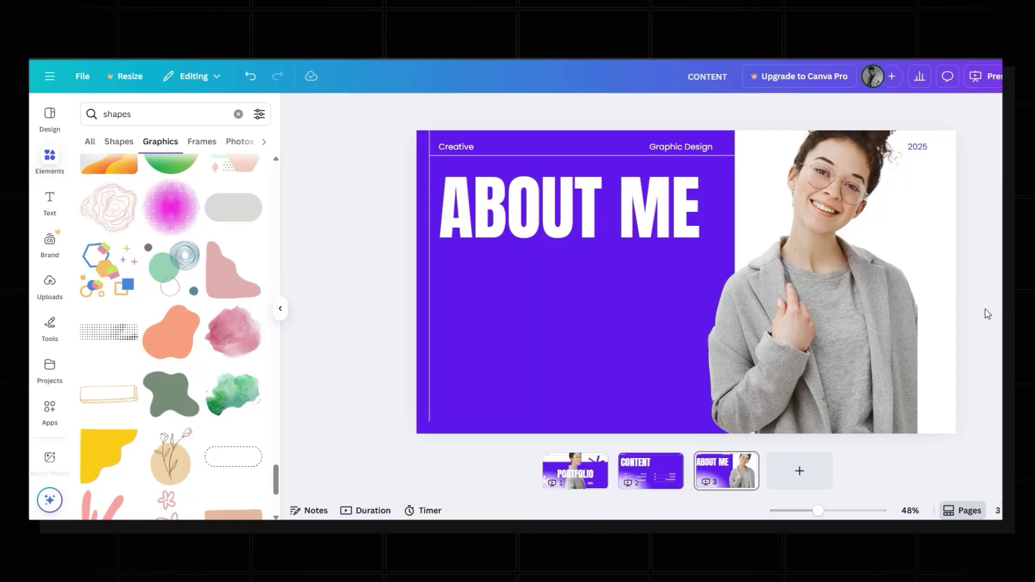
click(540, 328)
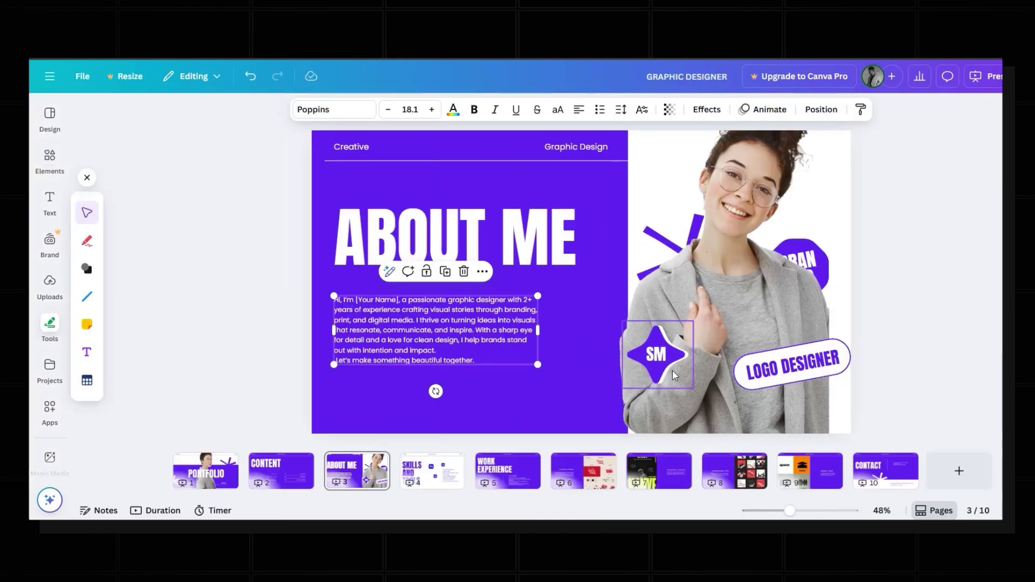
click(928, 352)
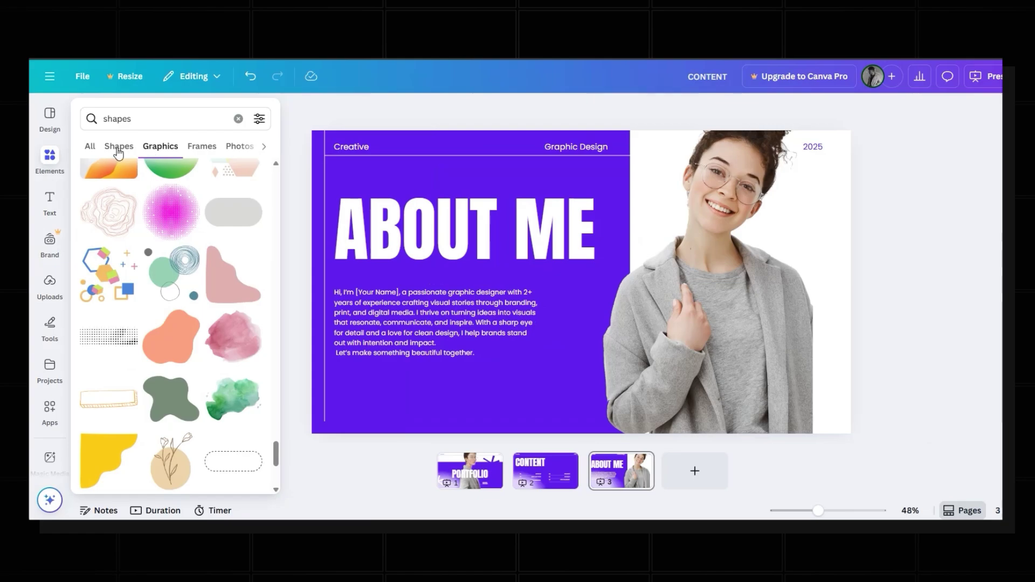
Add a square shape to page 3, fill it white and reshape it into a wide, flat label
click(118, 151)
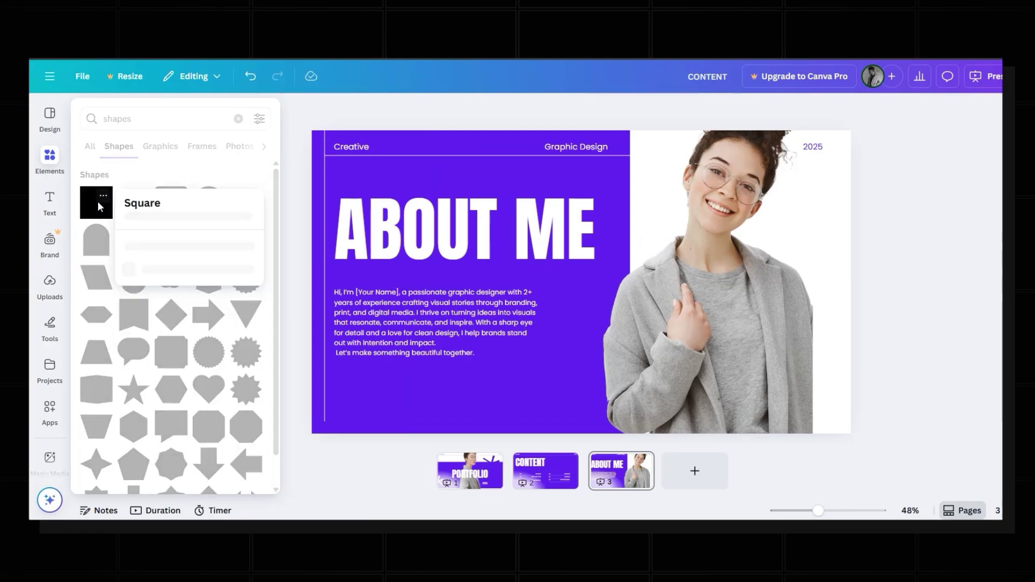
click(96, 202)
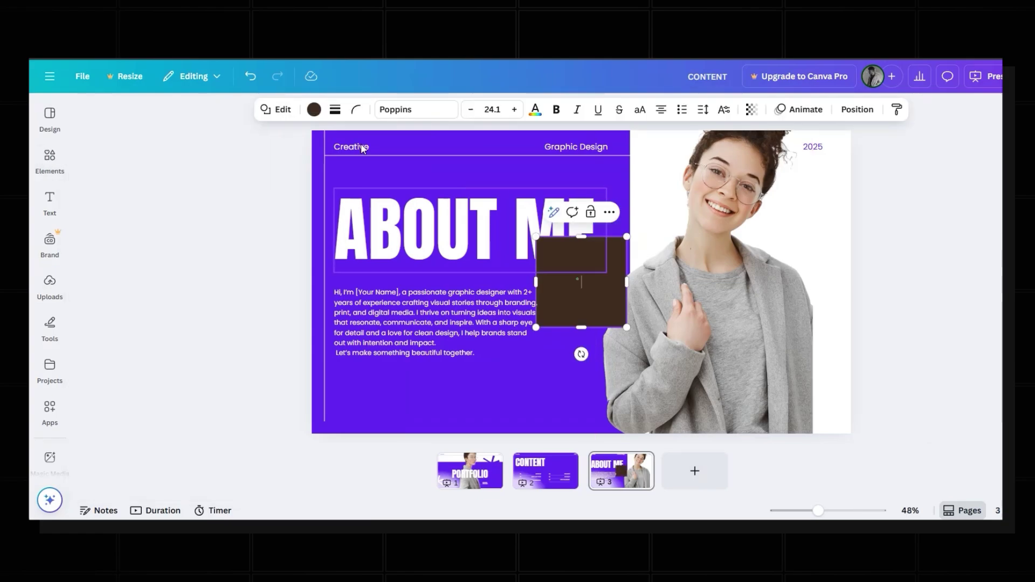
click(316, 110)
click(247, 230)
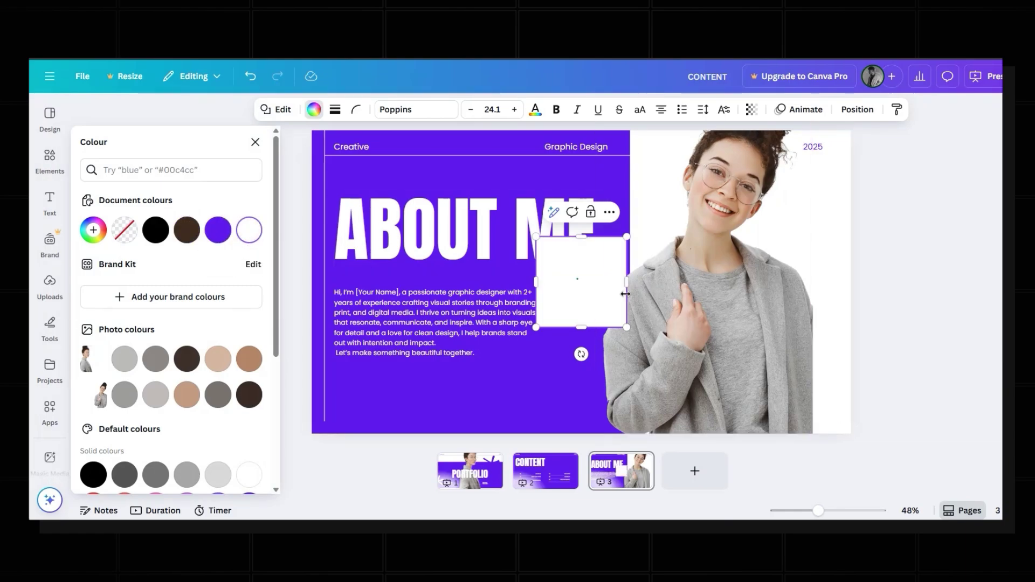
drag(627, 283, 685, 299)
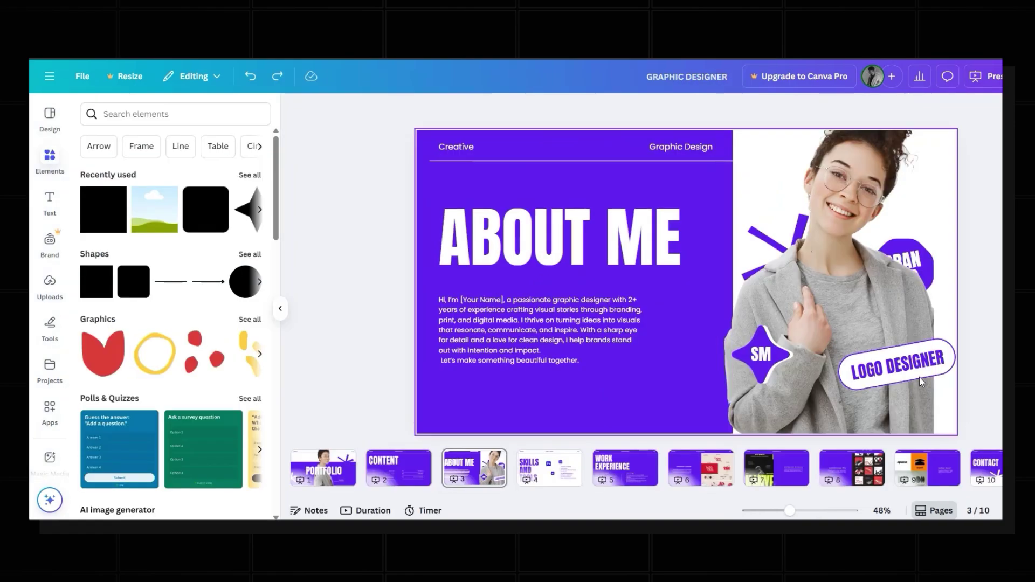
Add the text LOGO DESIGNER in Anton to the white label and set the label's corner rounding to 100
click(905, 365)
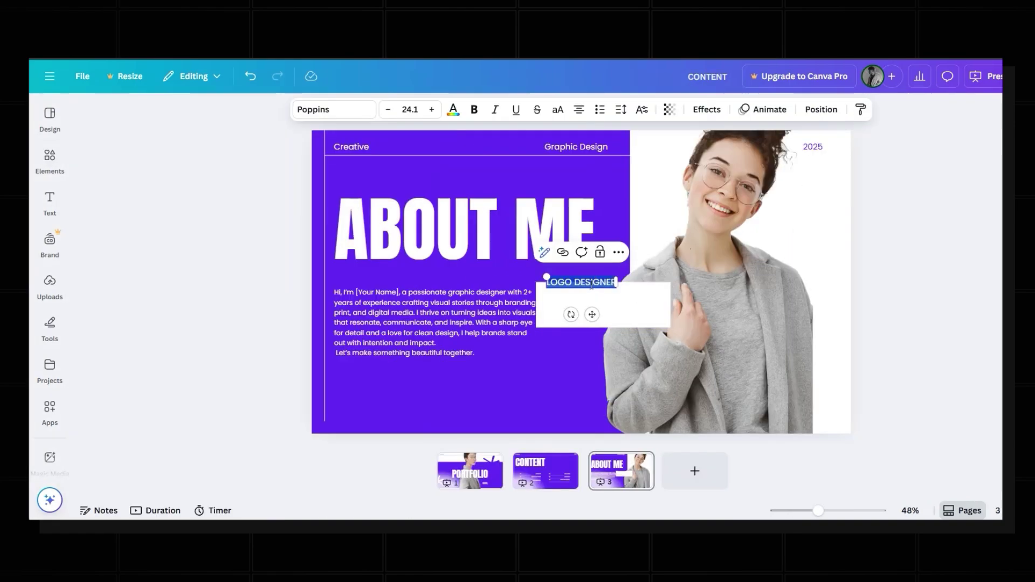
click(50, 286)
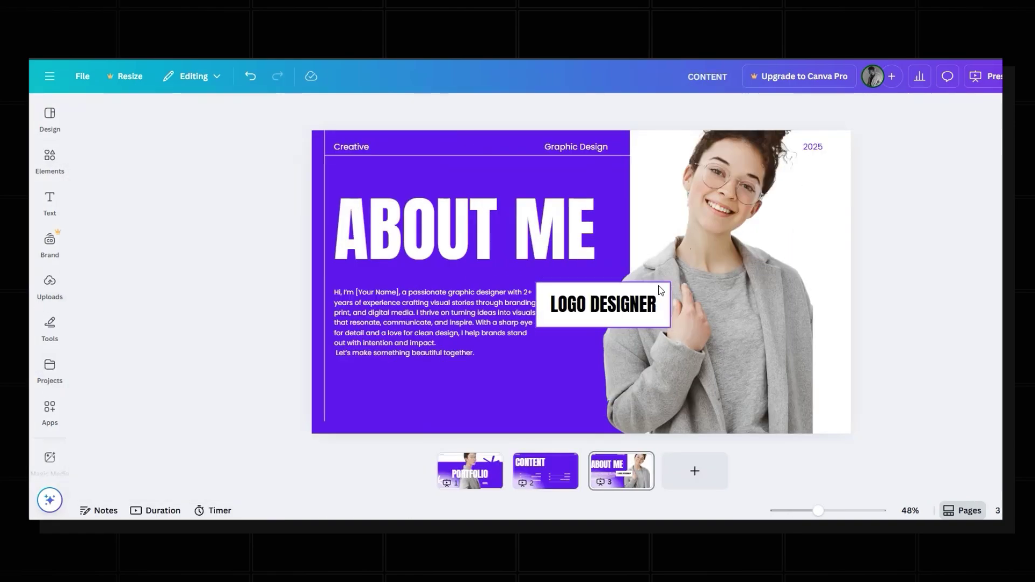
click(661, 291)
click(356, 109)
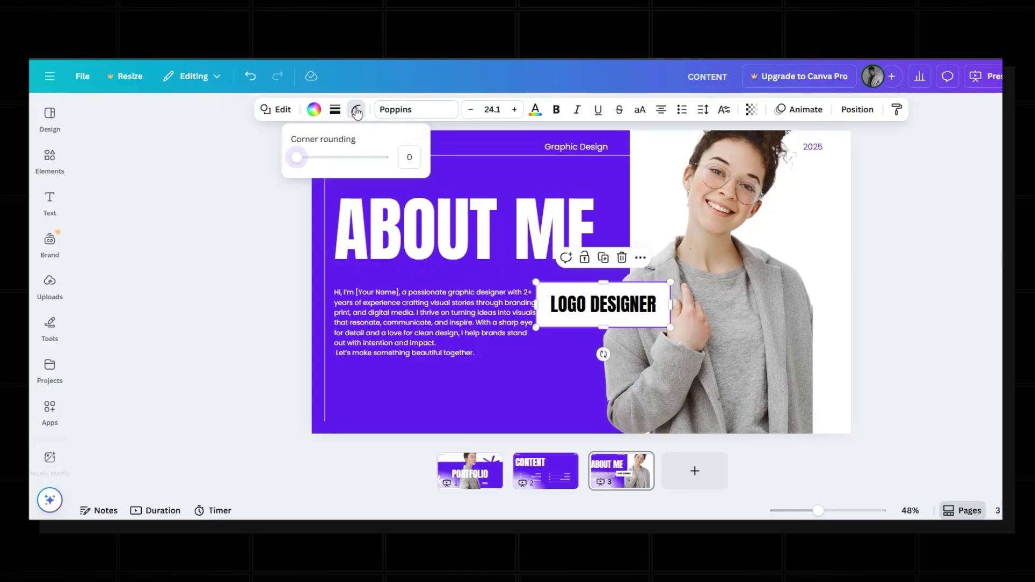
drag(297, 167, 392, 158)
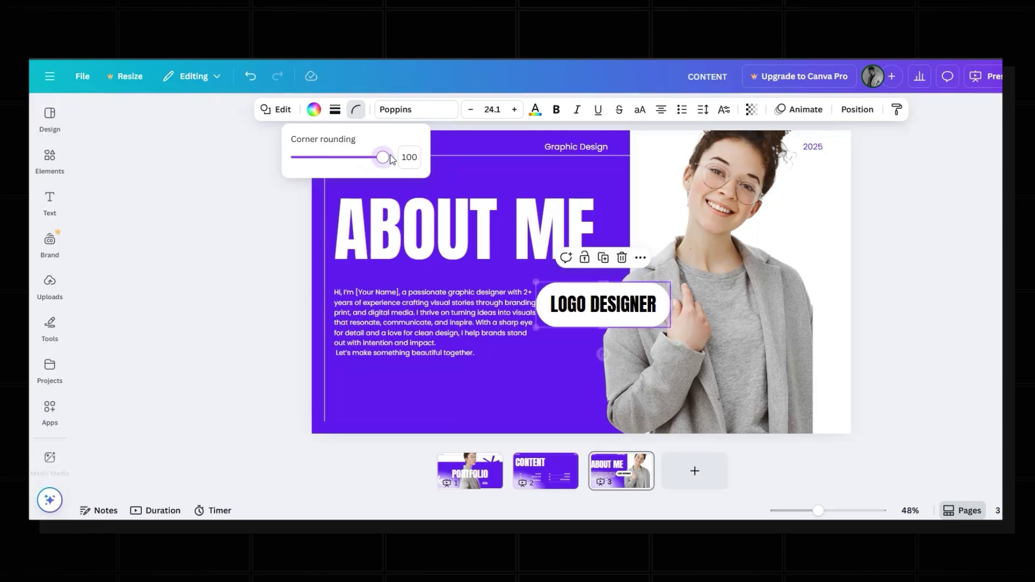
Give the LOGO DESIGNER label purple text and a purple border, and place it tilted over the lower right of the portrait
click(596, 312)
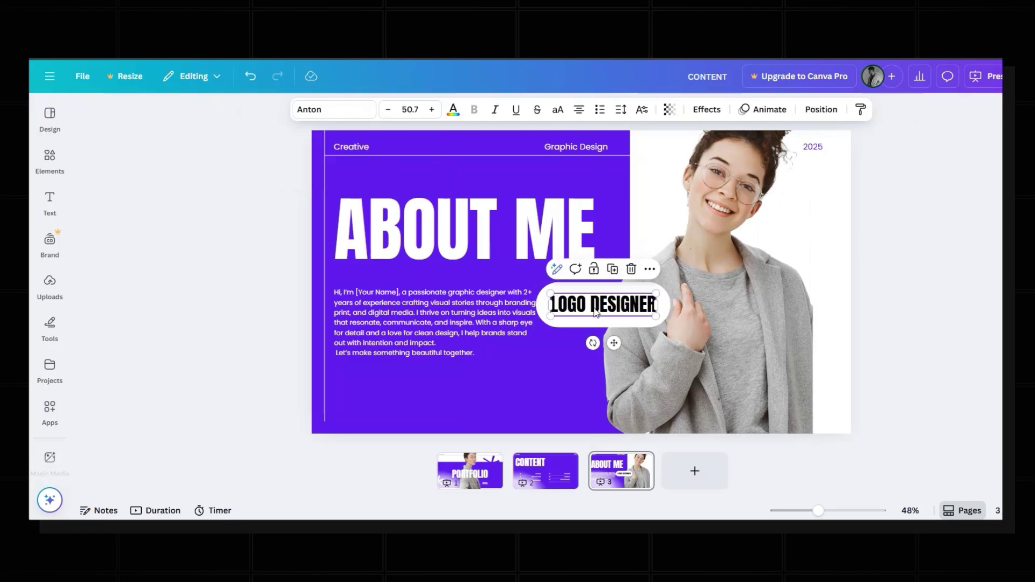
click(453, 109)
click(156, 203)
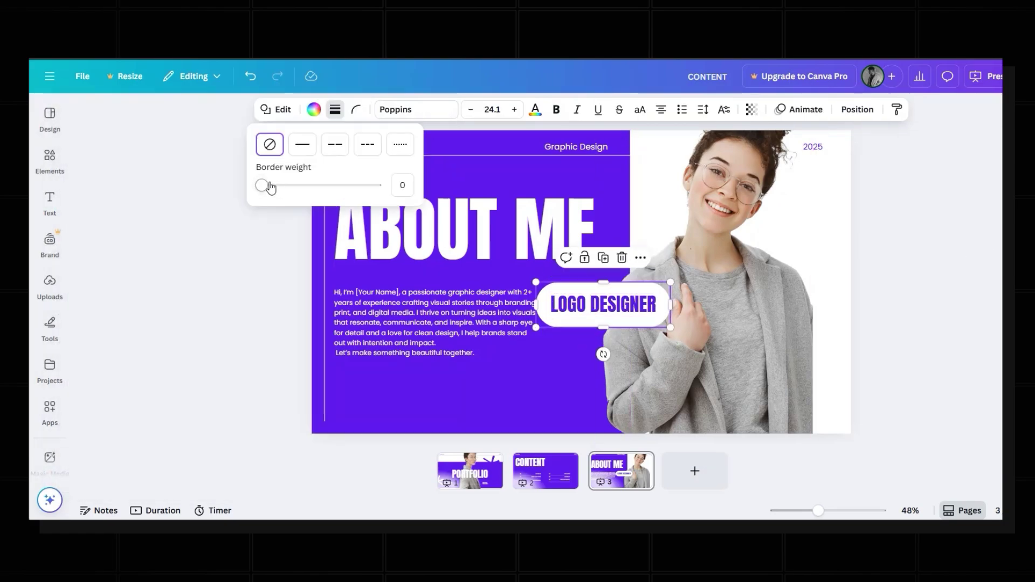
drag(263, 185, 271, 185)
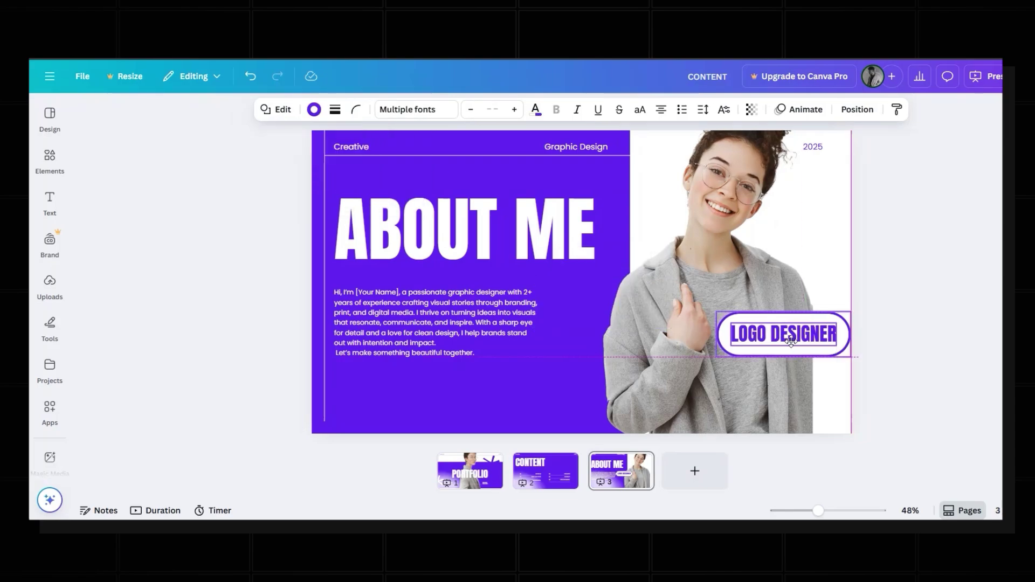
drag(863, 352, 873, 325)
click(955, 247)
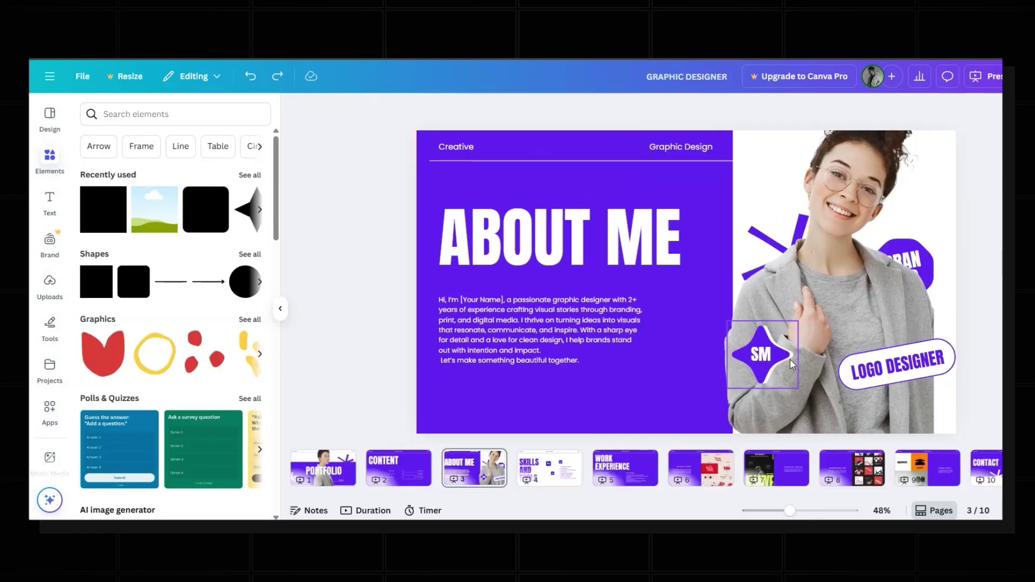
Add the SM star badge, the BRANDING badge and the purple burst around the portrait, following the finished ABOUT ME page
click(783, 360)
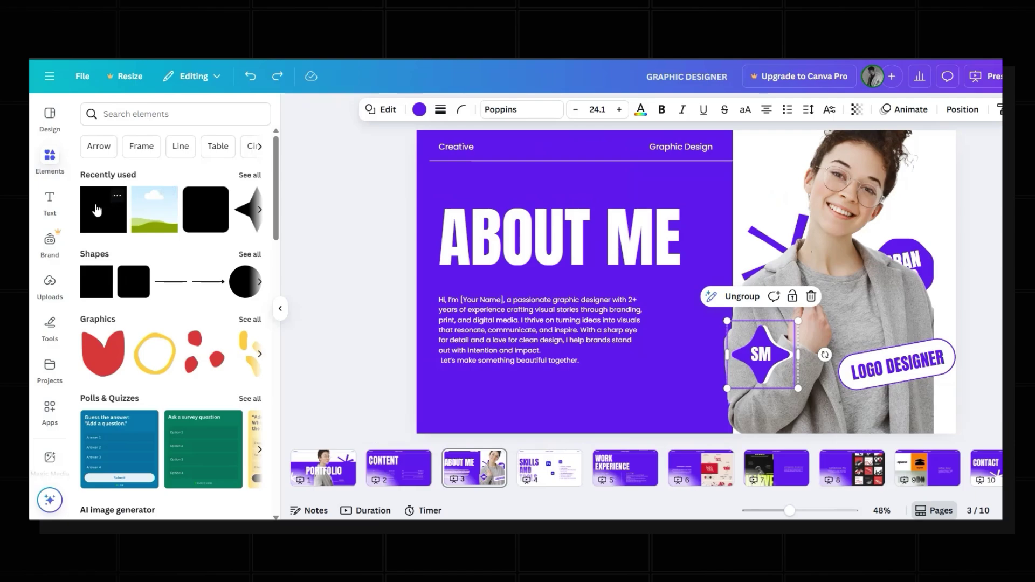
key(Escape)
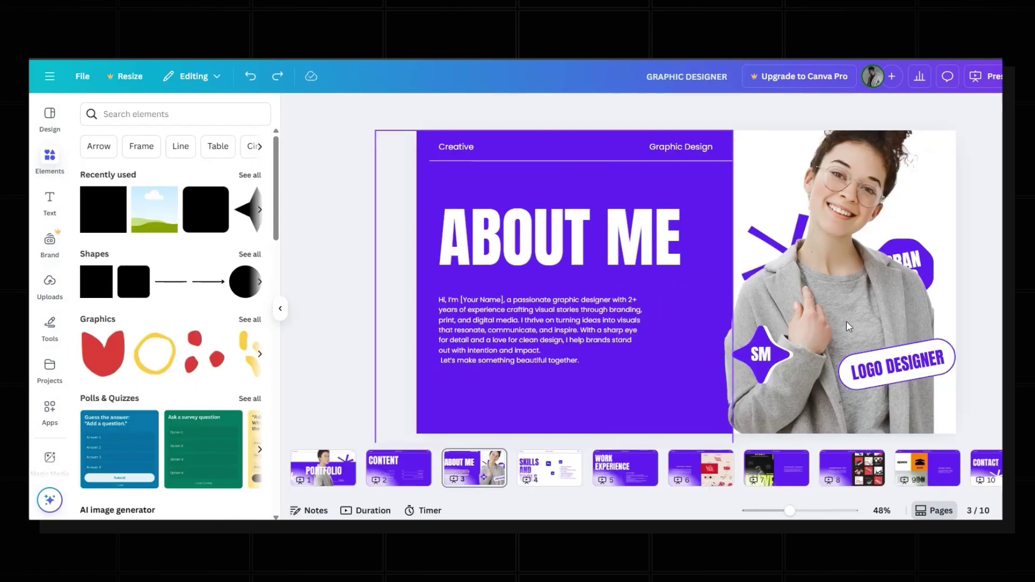
click(770, 361)
drag(783, 360, 761, 372)
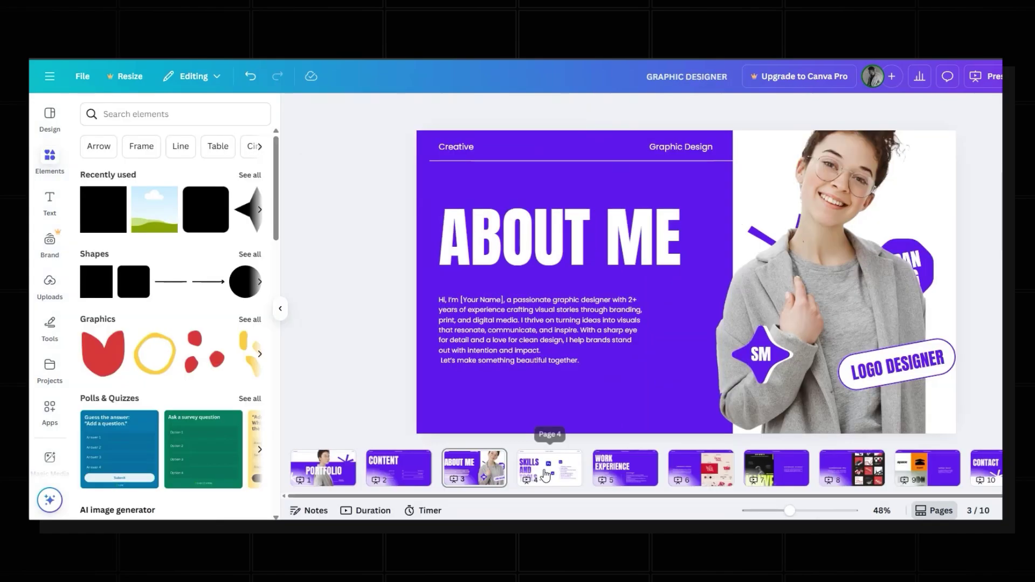
Duplicate the ABOUT ME page, clear the copy down to its header and frame, and place a purple SKILLS AND TOOLS title on the left
click(545, 474)
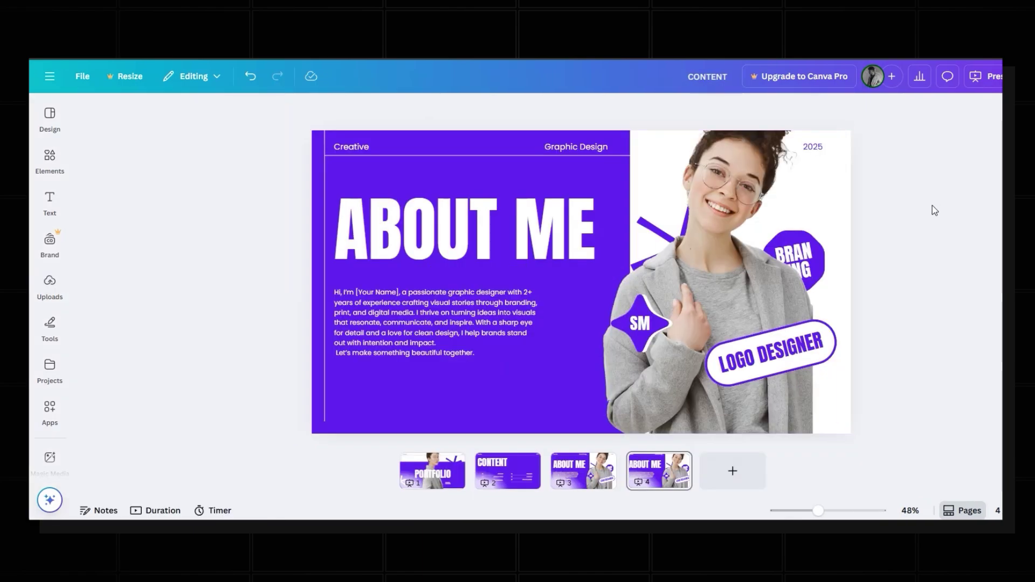
drag(932, 206, 377, 379)
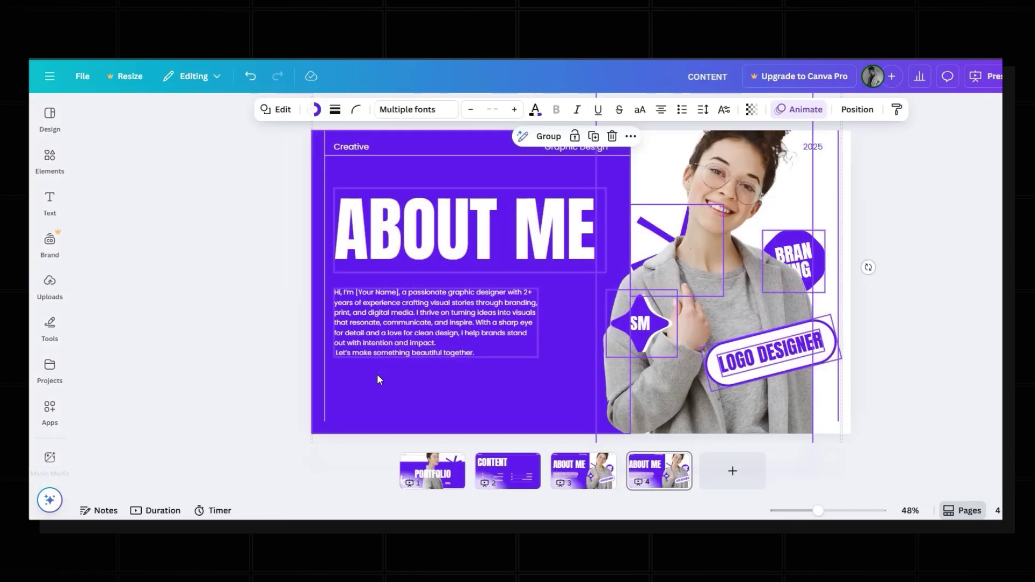
click(869, 241)
key(ctrl+a)
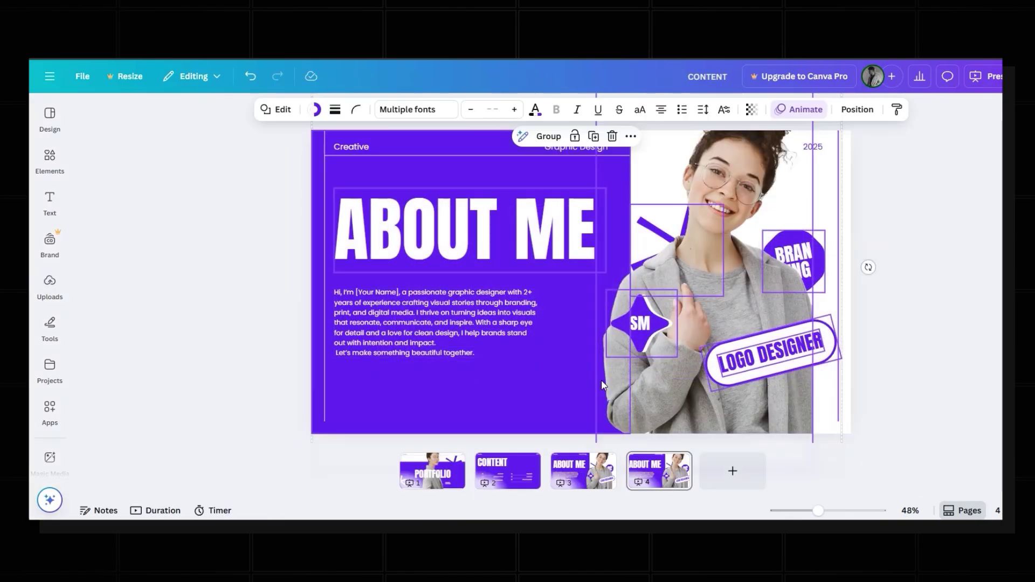
key(Delete)
key(ctrl+v)
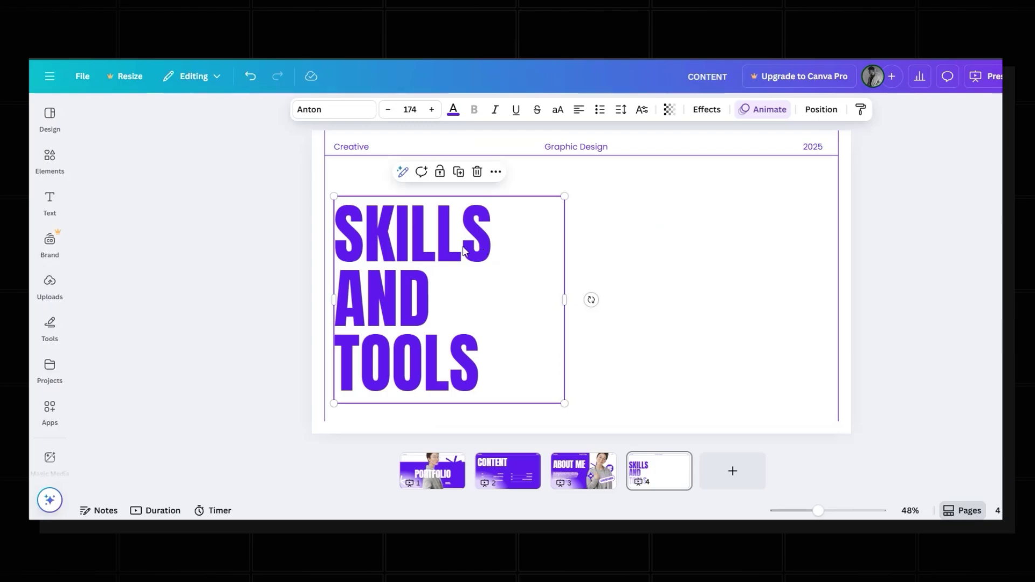
drag(465, 244, 467, 235)
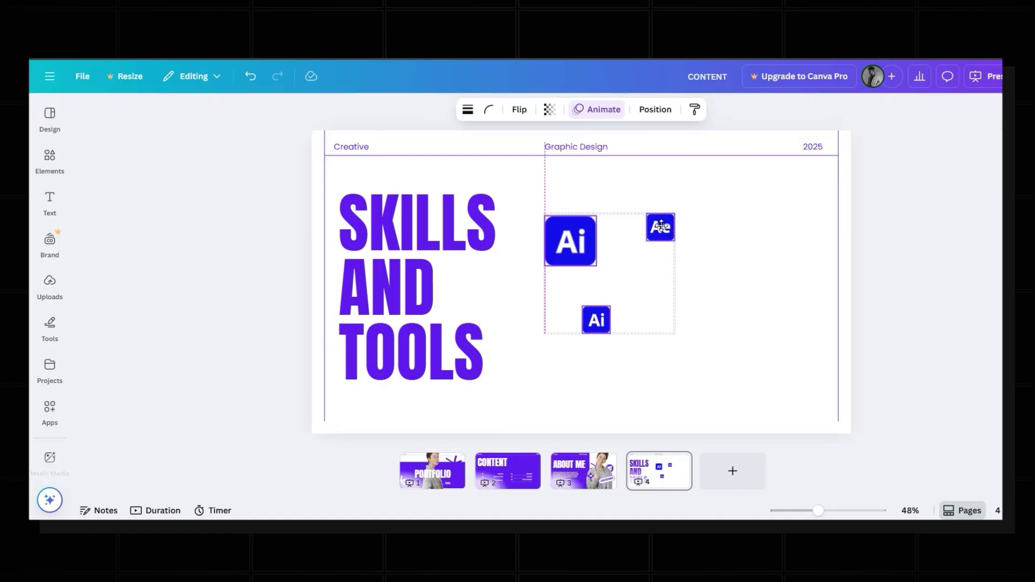
Place the Ai and Ae software icons beside the SKILLS AND TOOLS title and enlarge the Ae icon to about 140 × 135
click(925, 226)
click(660, 227)
drag(674, 240, 681, 246)
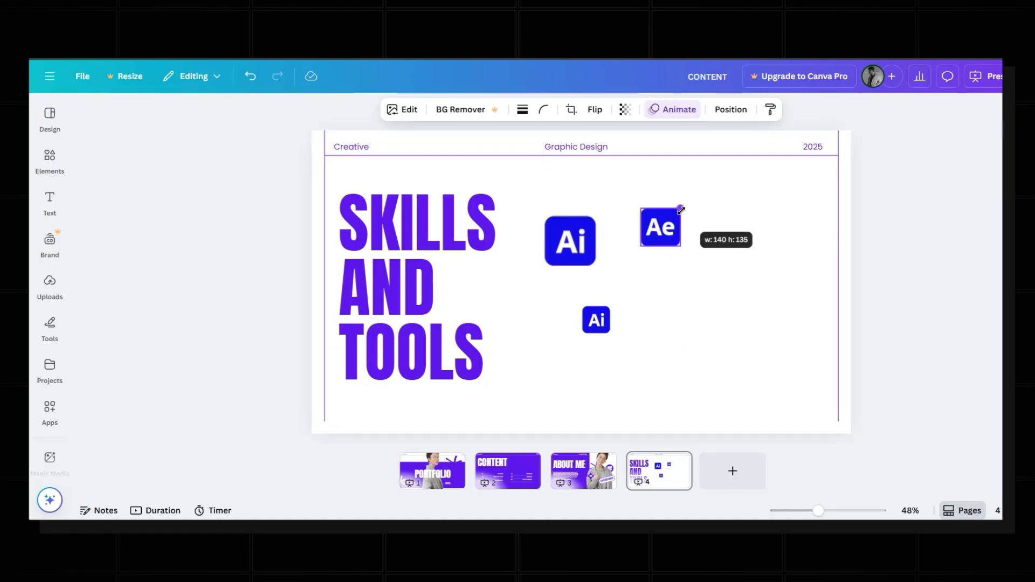
click(640, 236)
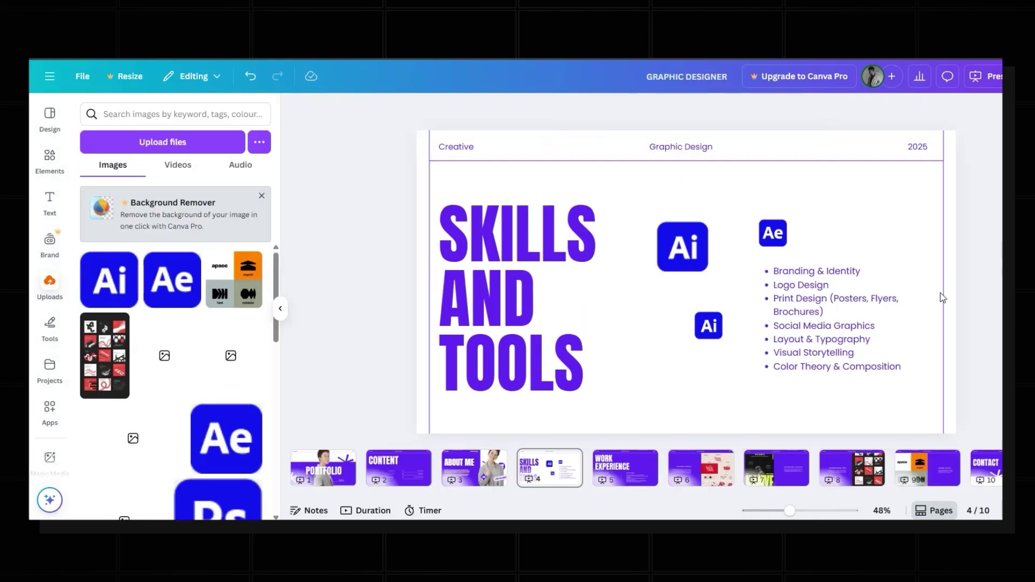
Copy the bulleted skills list from the finished design and place it below the Ae icon on page 4
click(787, 312)
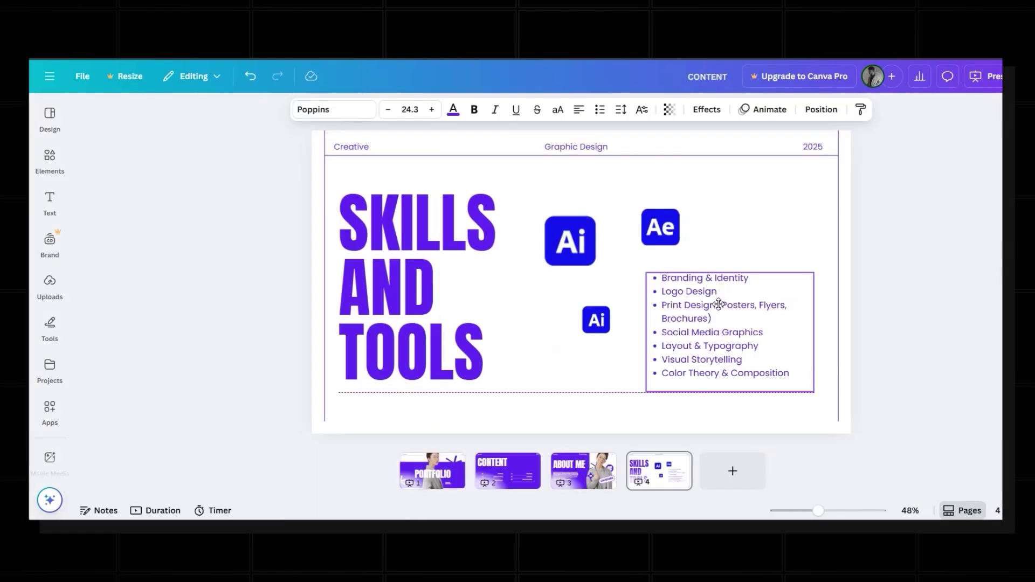
click(896, 299)
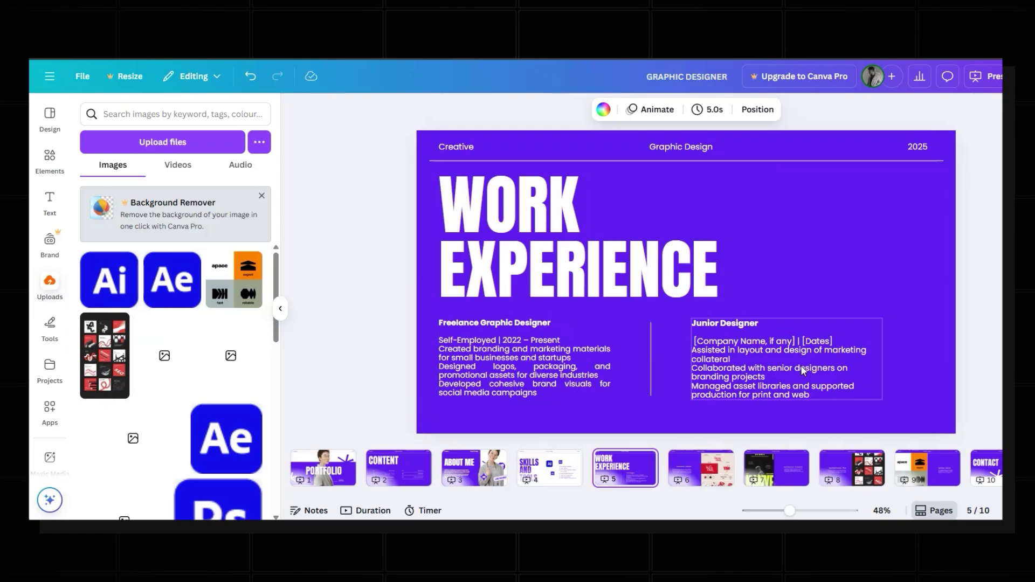
Examine the vertical divider between the two job columns on the finished WORK EXPERIENCE page
click(651, 347)
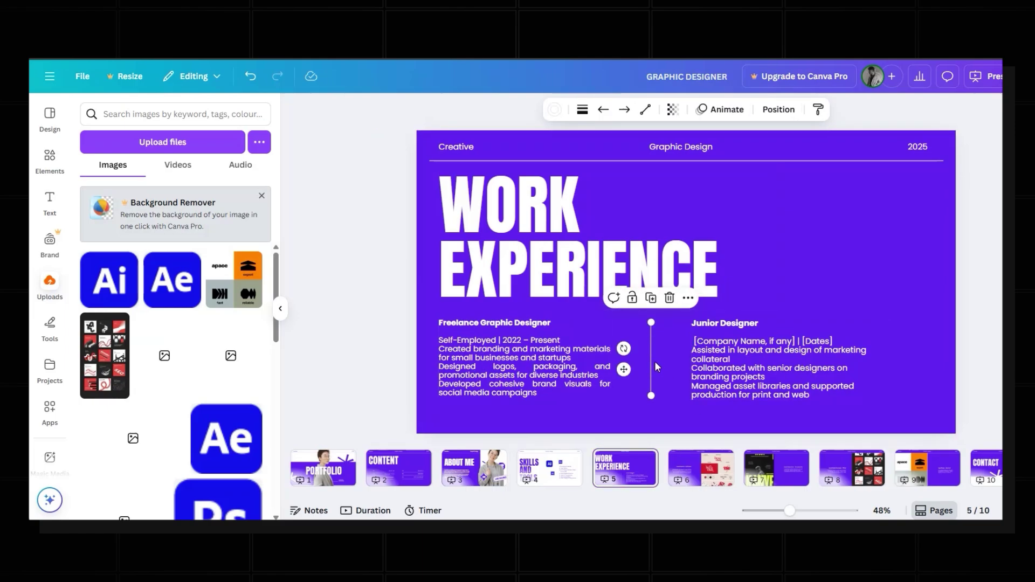
click(982, 294)
scroll(789, 296, down, 5)
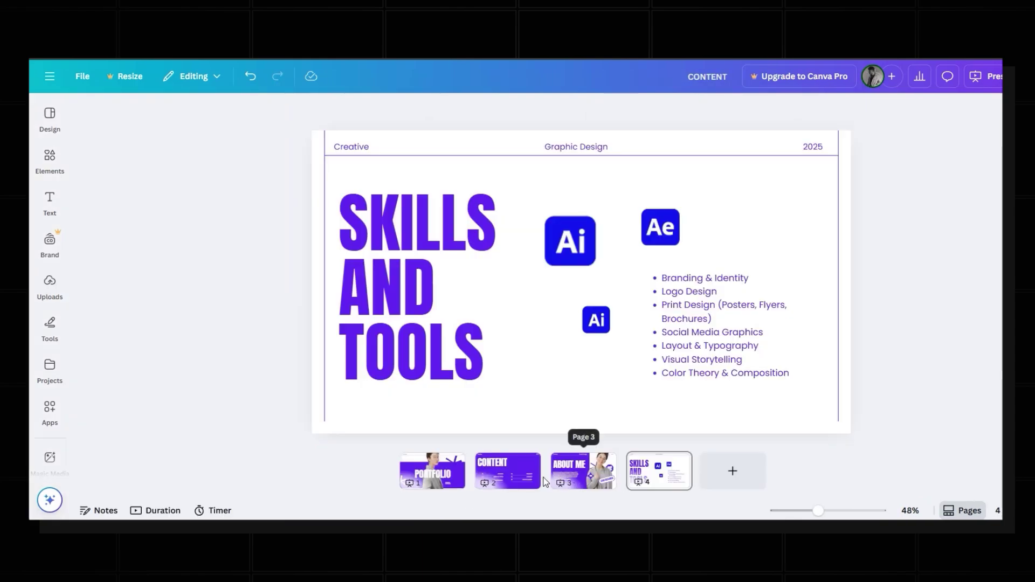
Duplicate the CONTENT page and move the copy to the end of the design as page 5
click(556, 480)
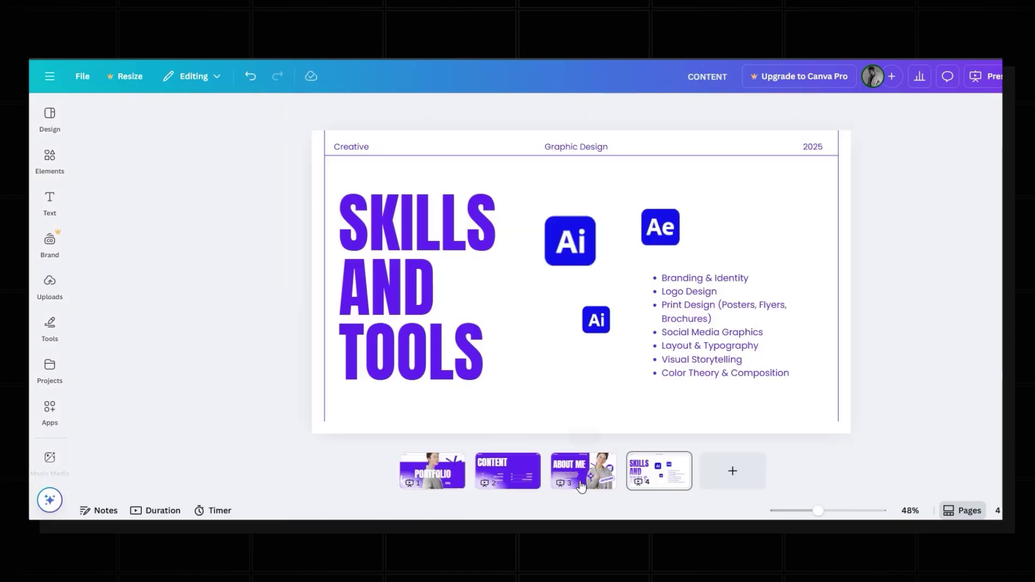
click(507, 481)
right_click(505, 477)
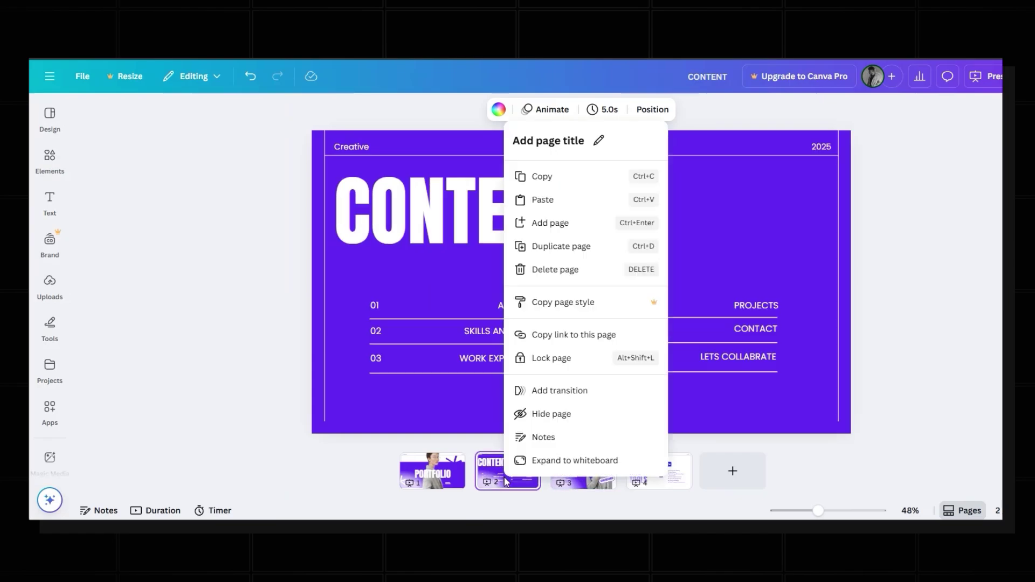
click(599, 244)
drag(545, 470, 704, 464)
drag(705, 464, 697, 471)
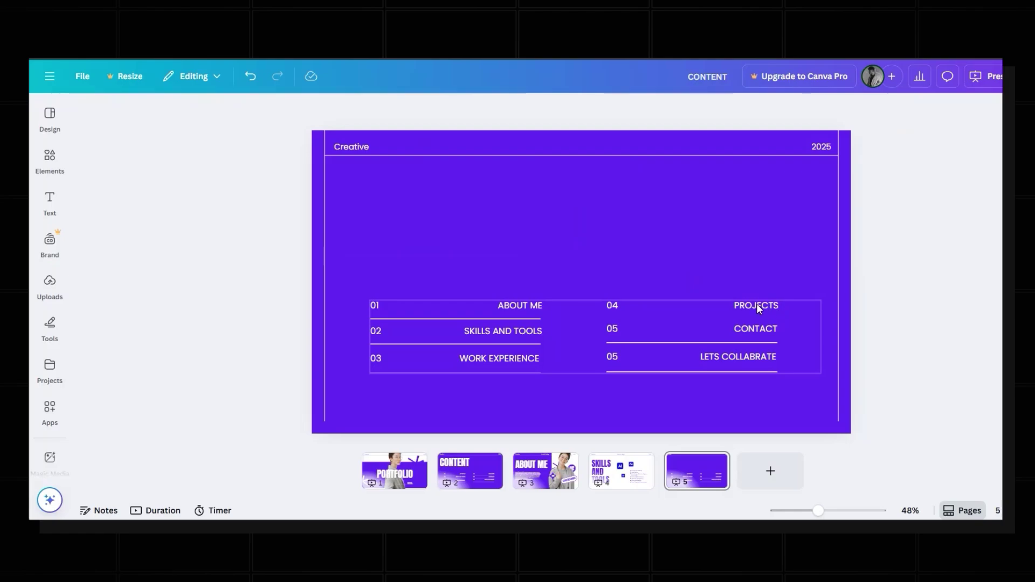
Delete the contents list from page 5 and place the finished design's Brand Identity – Café Bloom text on its left half
click(757, 308)
key(Delete)
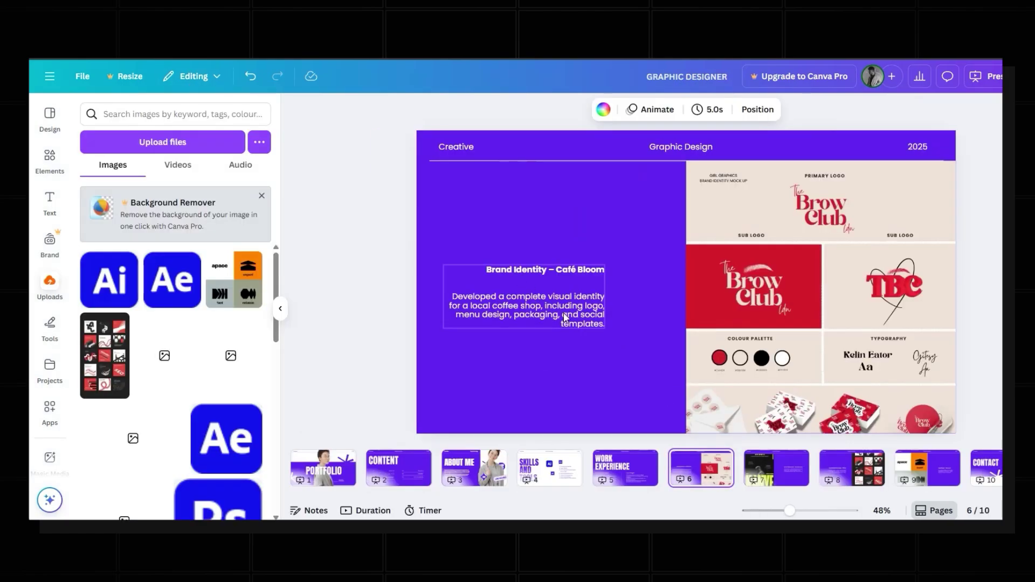
click(565, 318)
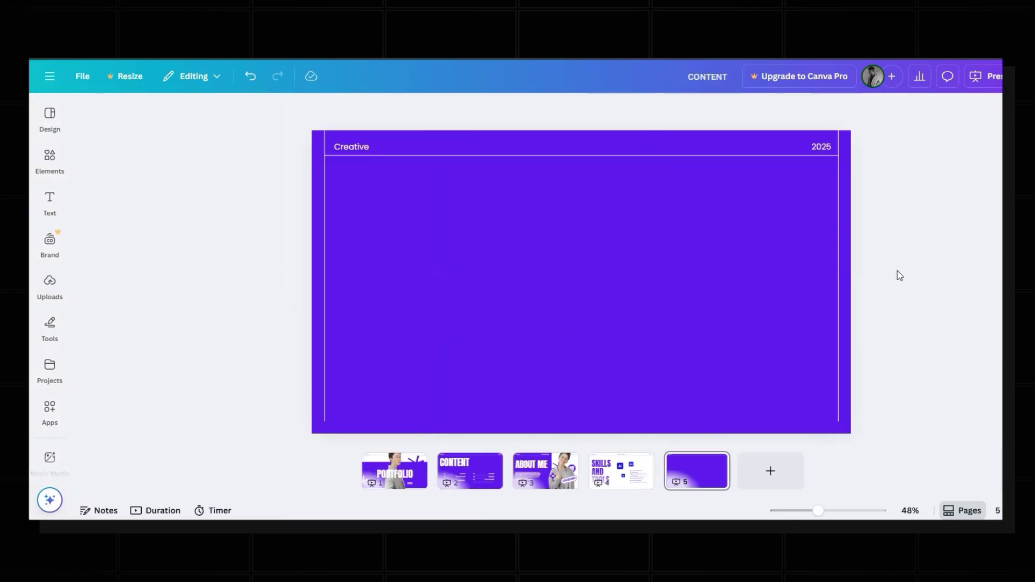
text(Brand Identity – Café Bloom Developed a complete visual identity for a local coffee shop, including logo, menu design, packaging, and social templates.)
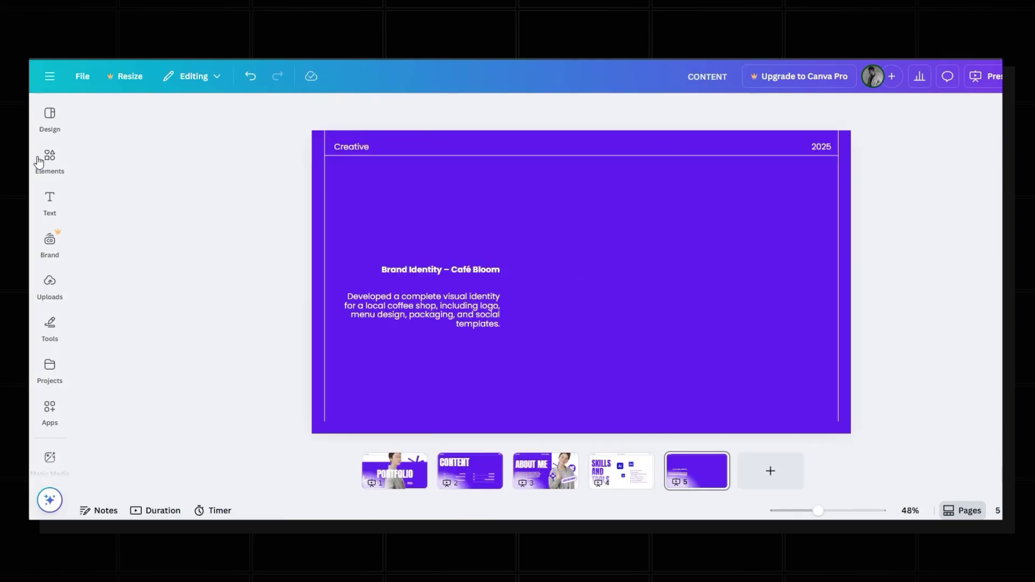
Add a rounded rectangular image frame to page 5 and move it clear of the Café Bloom text, onto the right half
click(39, 161)
click(60, 158)
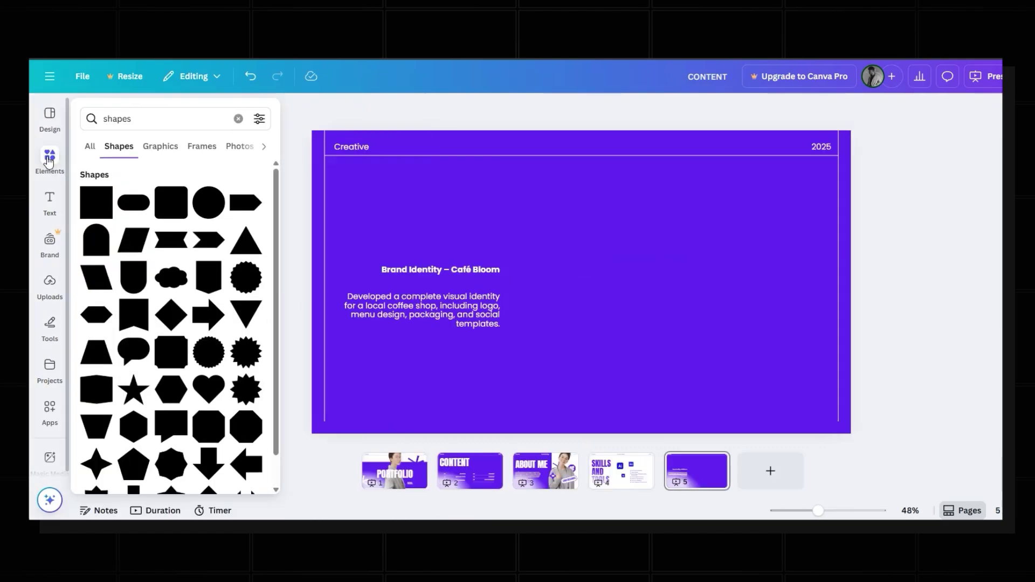
click(202, 146)
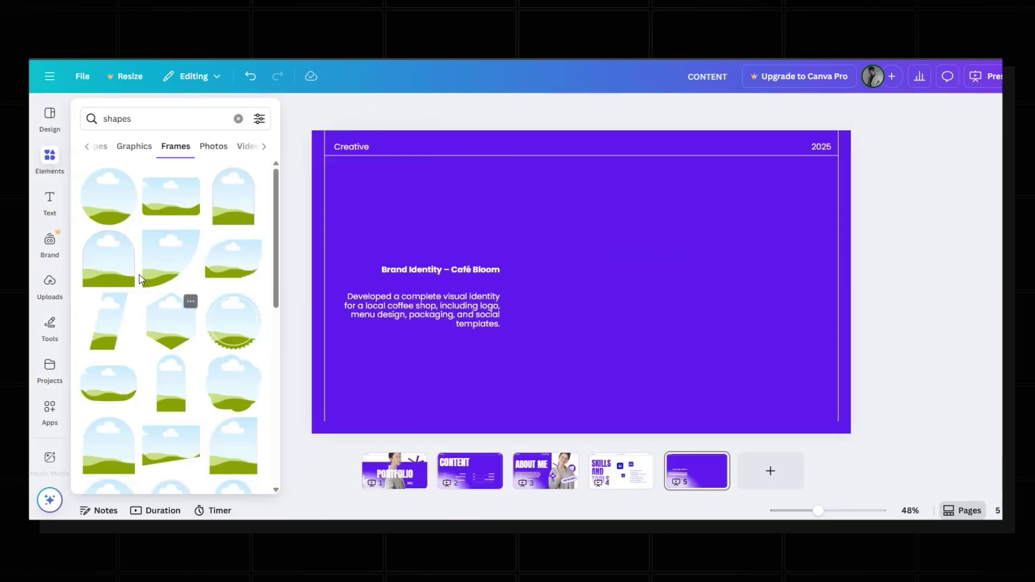
scroll(157, 399, down, 3)
click(168, 374)
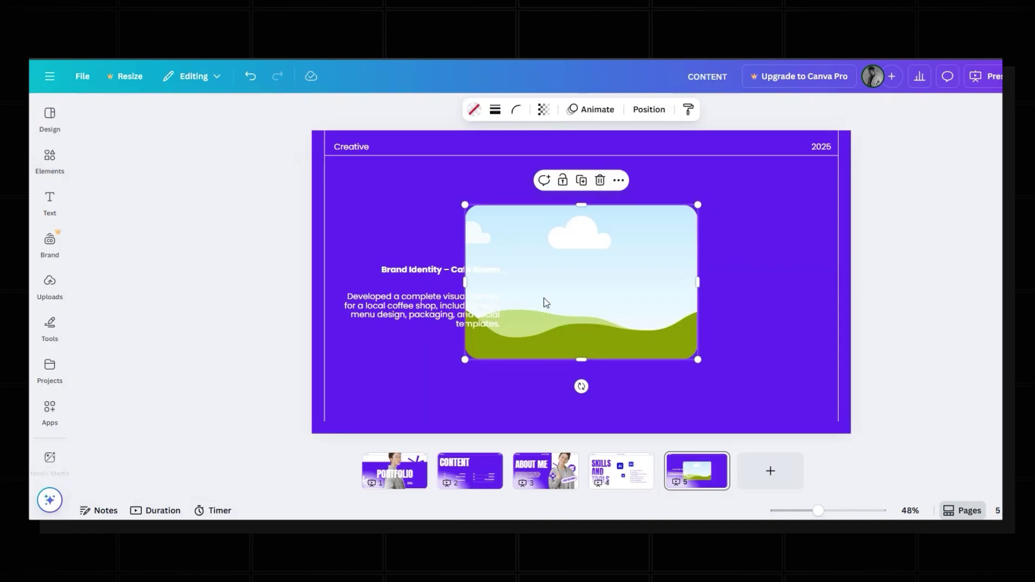
drag(546, 302, 678, 302)
Stretch the frame from the header line to the page's bottom and right edges and fill it with the uploaded Brow Club image
drag(713, 359, 713, 442)
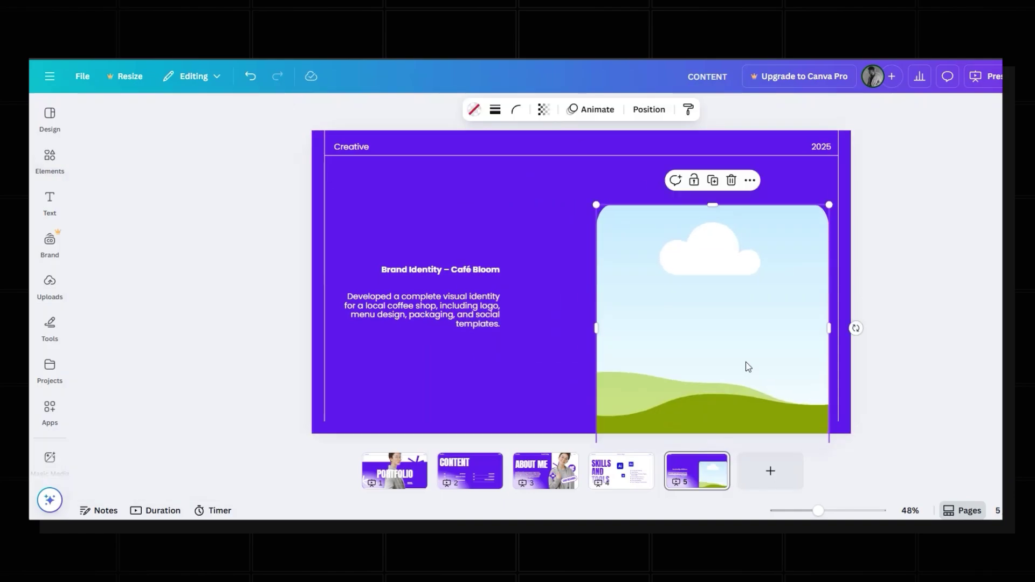
drag(707, 203, 710, 110)
drag(829, 275, 867, 277)
click(49, 283)
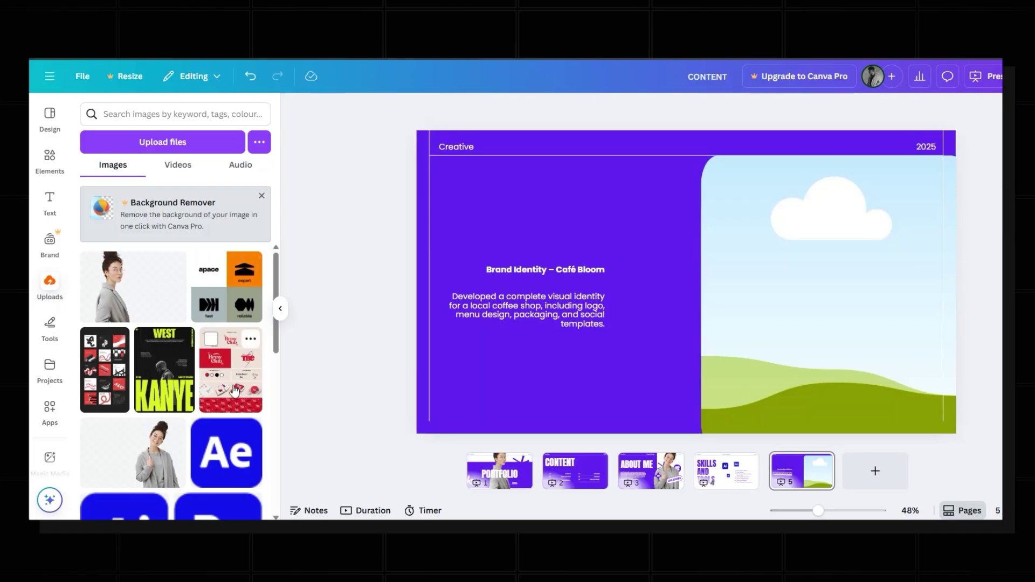
drag(232, 384, 716, 399)
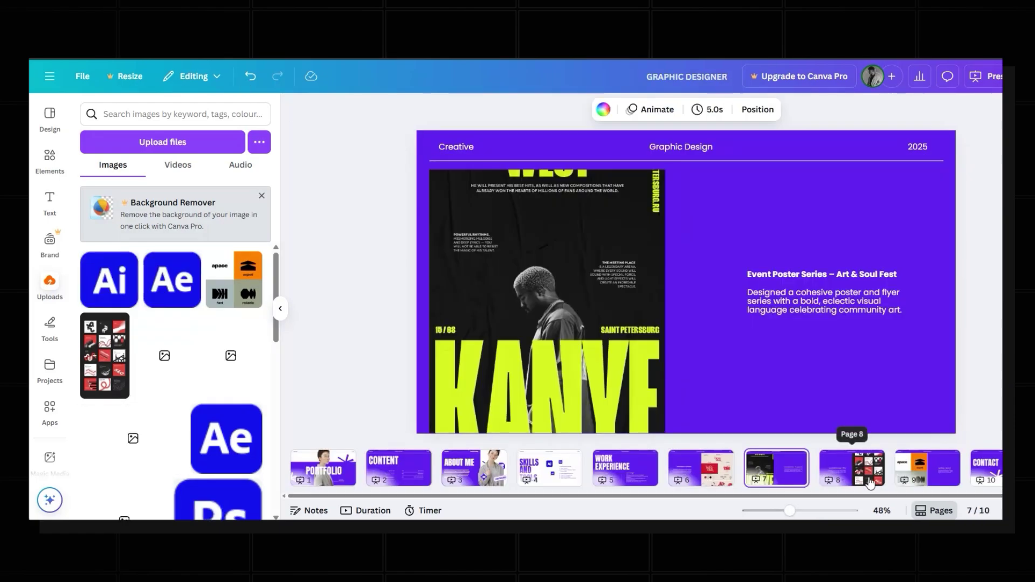
Review the remaining project pages of the finished design and the PROJECTS title page of the new one
click(869, 481)
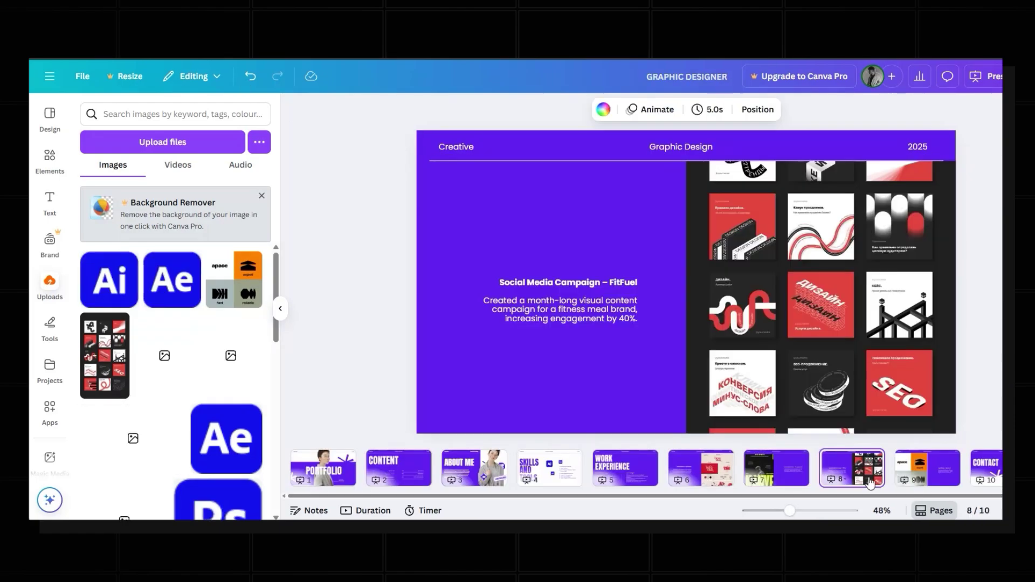
click(917, 470)
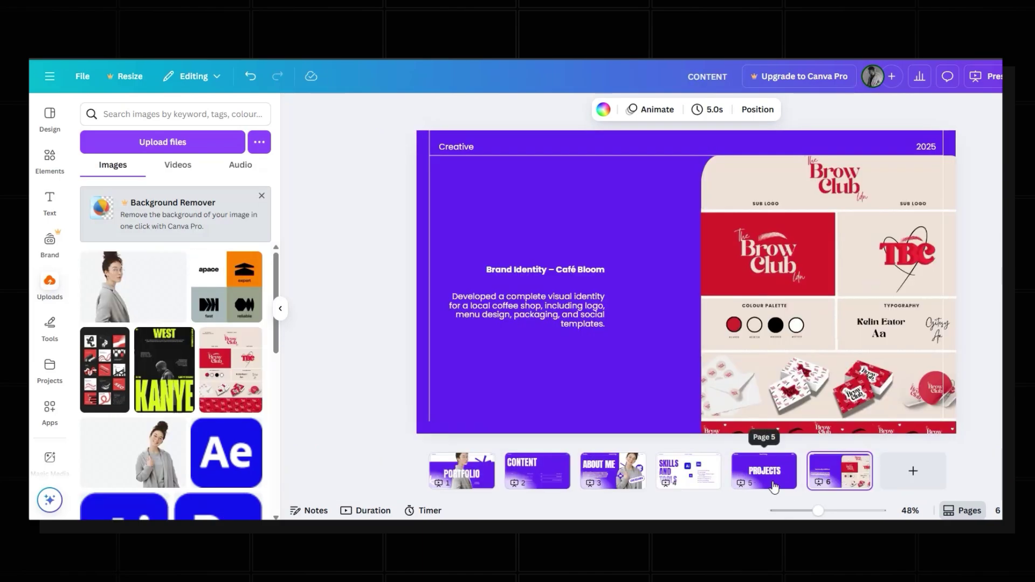
click(763, 470)
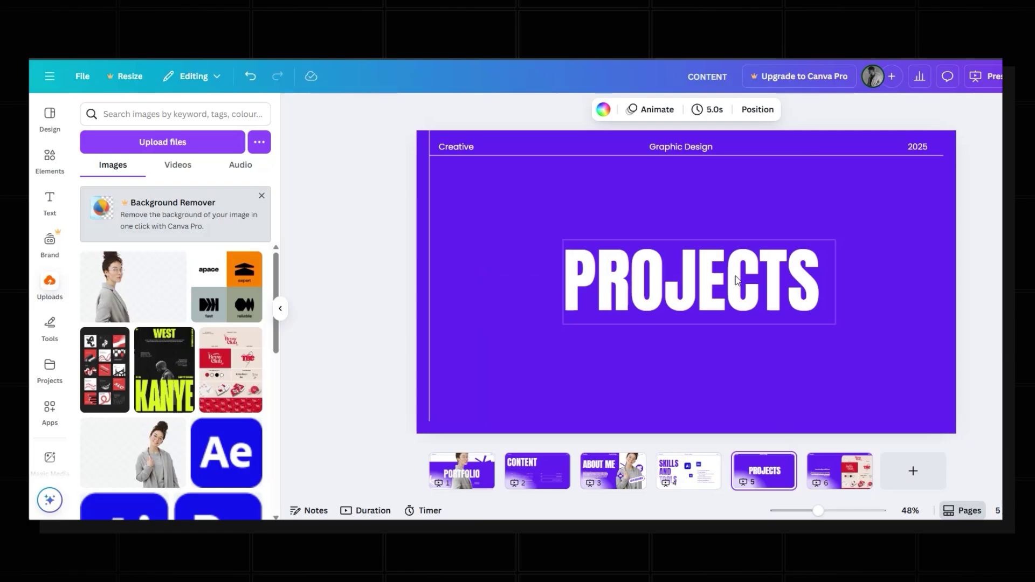
click(812, 462)
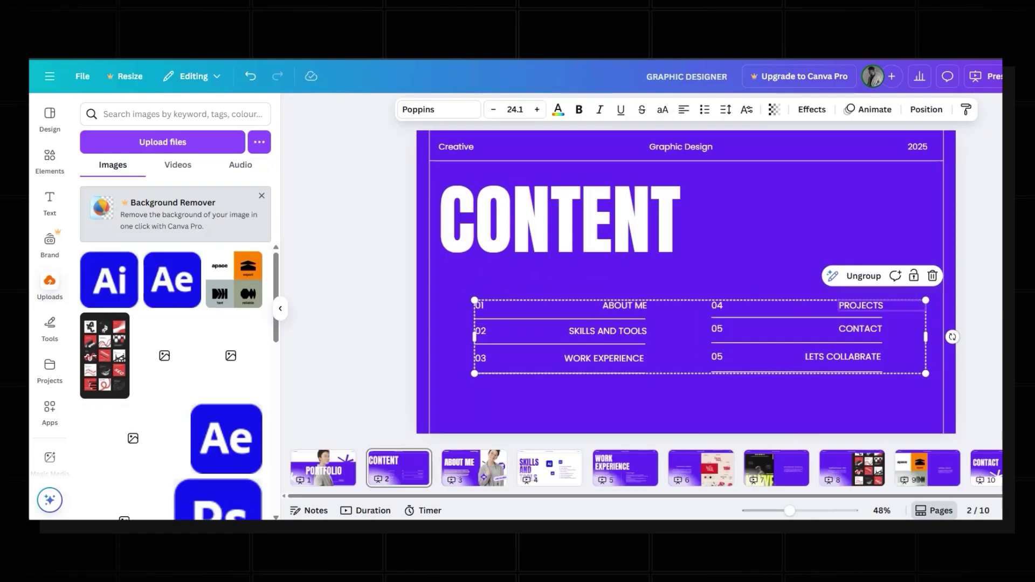
Examine the finished CONTACT page's purple background shape, white burst, title, tagline and two contact detail blocks
click(987, 468)
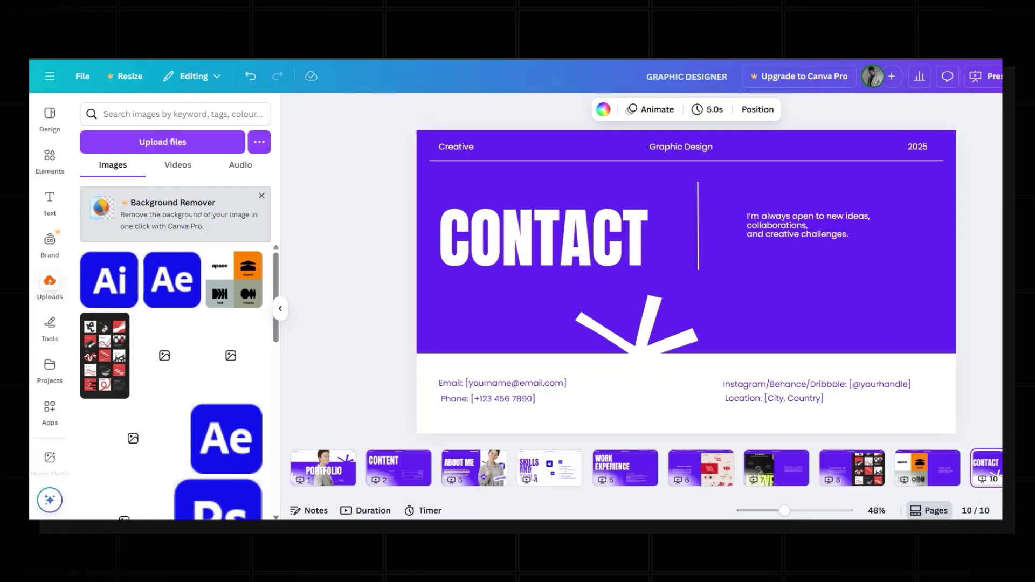
click(936, 309)
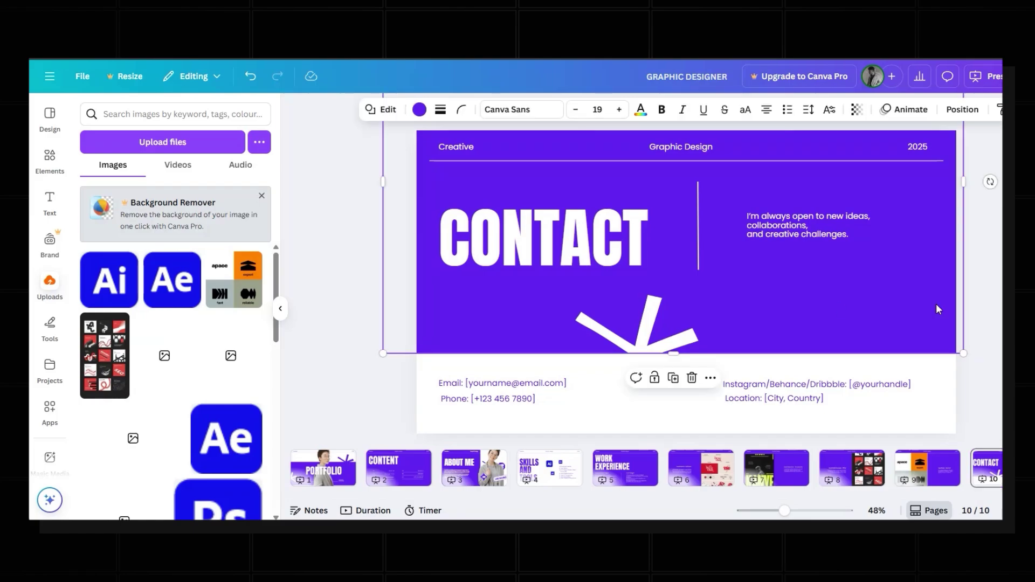
click(646, 337)
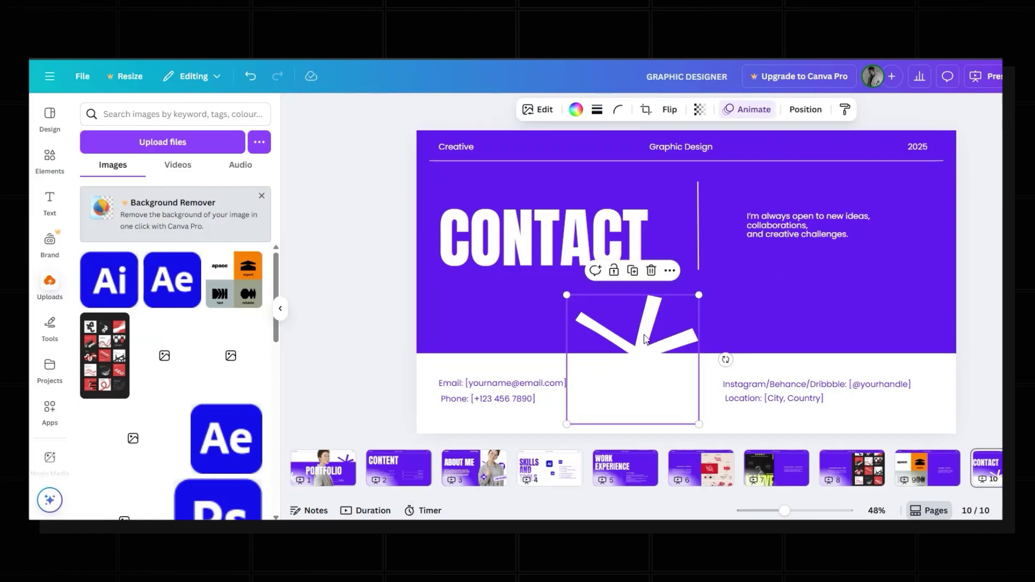
click(326, 471)
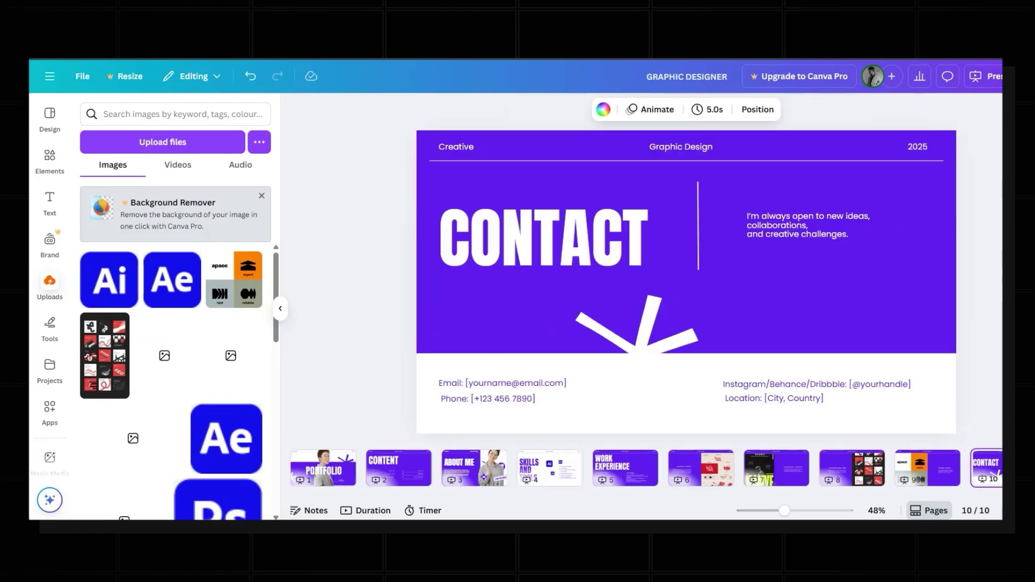
click(525, 242)
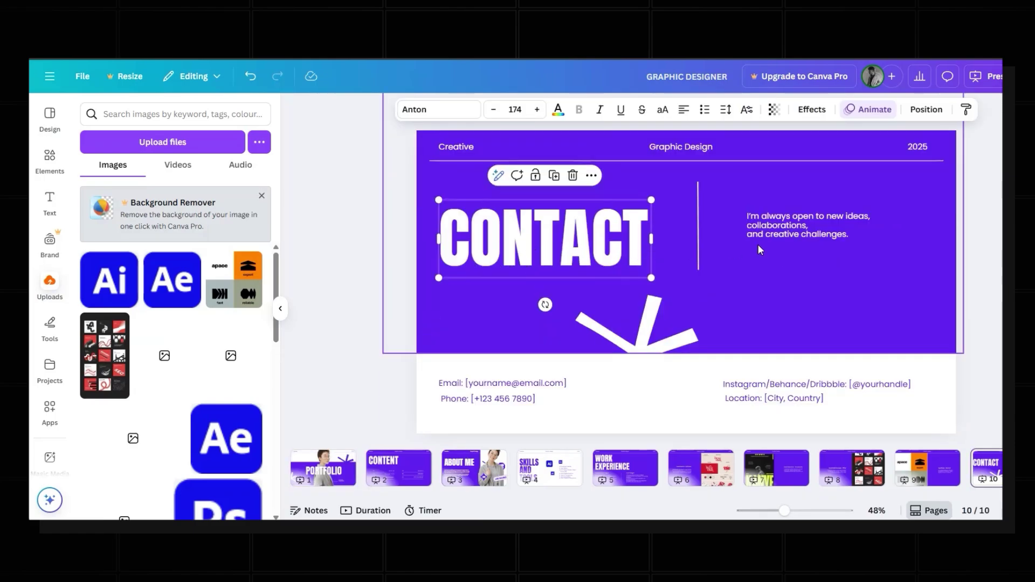
click(770, 233)
key(Escape)
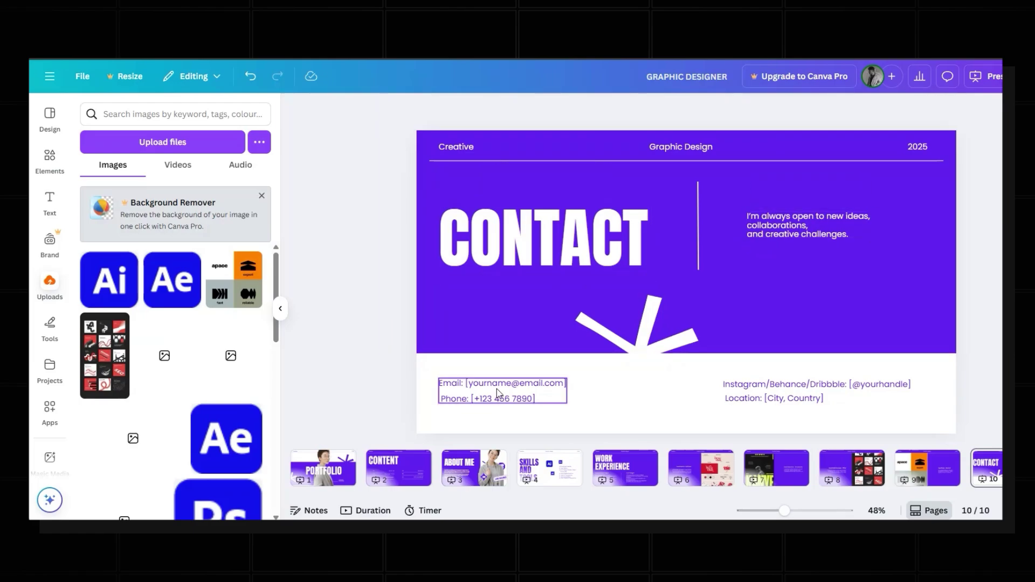
click(496, 389)
click(776, 399)
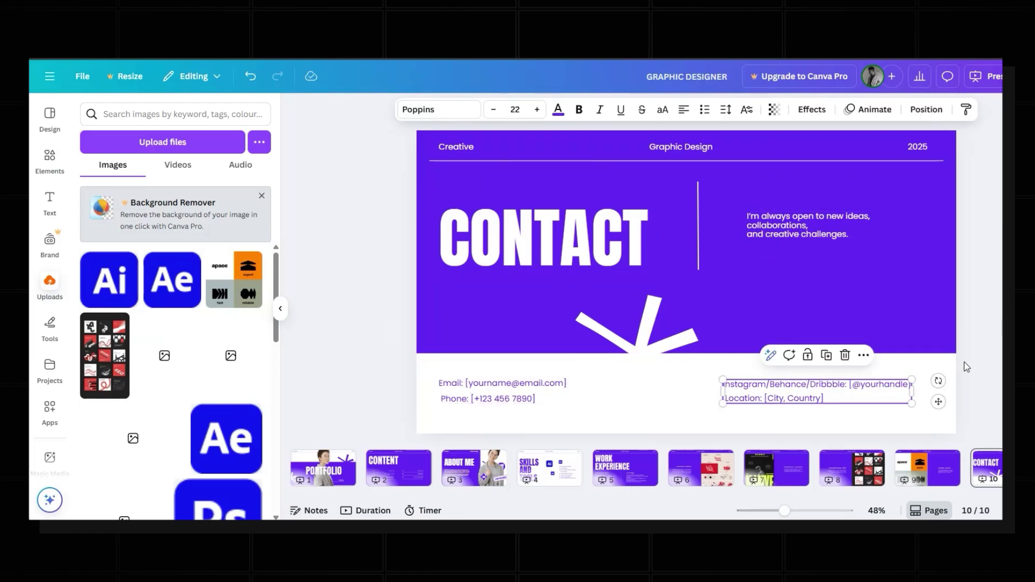
click(977, 332)
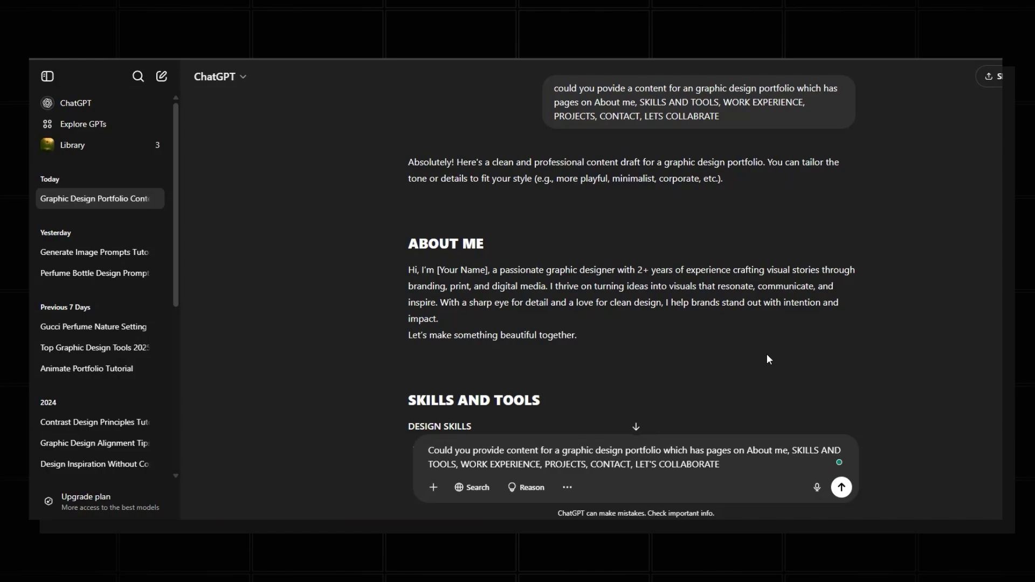
Switch to ChatGPT and read through the generated portfolio content
scroll(768, 354, down, 15)
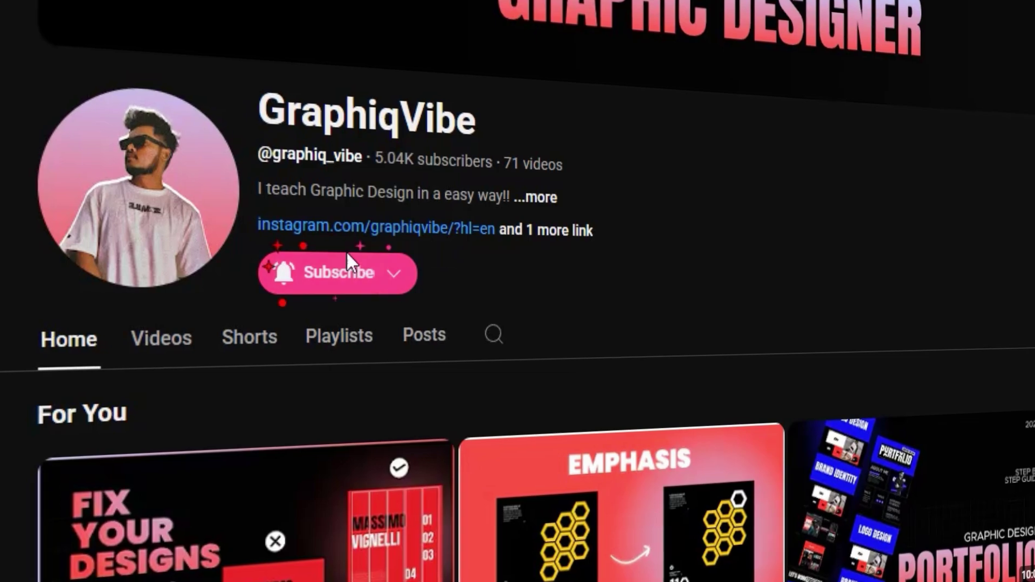
Subscribe to the GraphiqVibe channel on YouTube and set its notifications to All
click(345, 265)
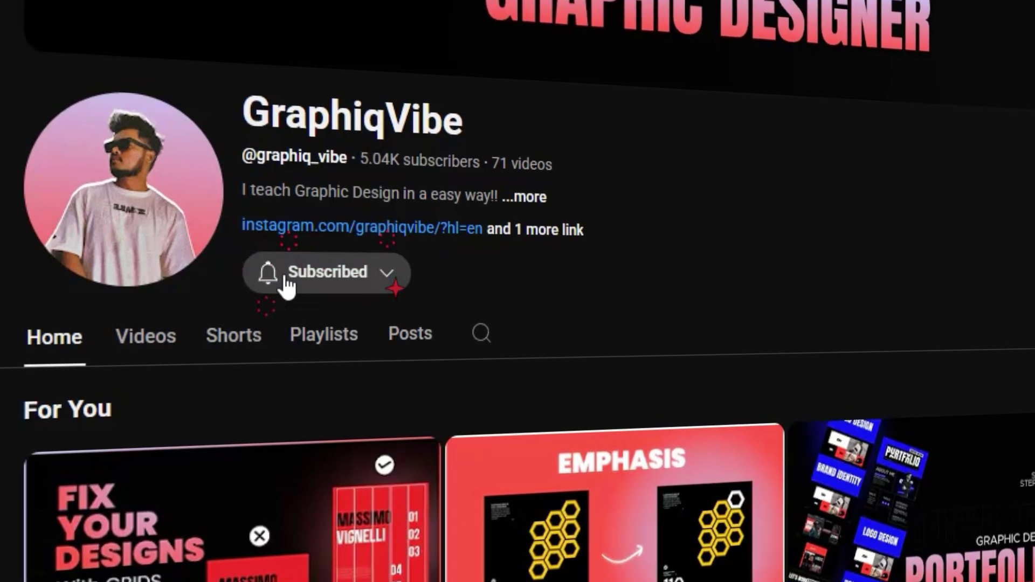
click(278, 283)
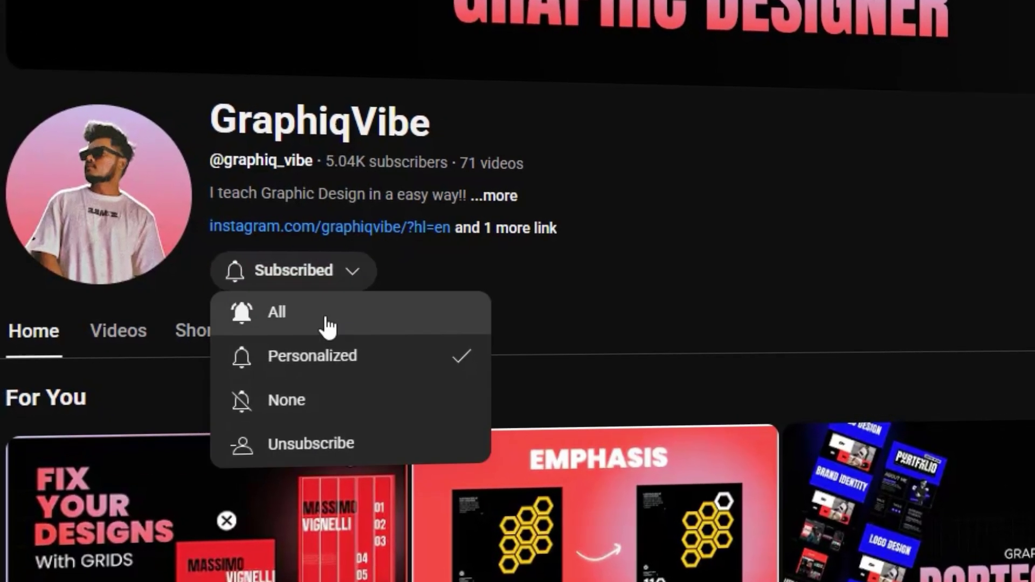
click(323, 315)
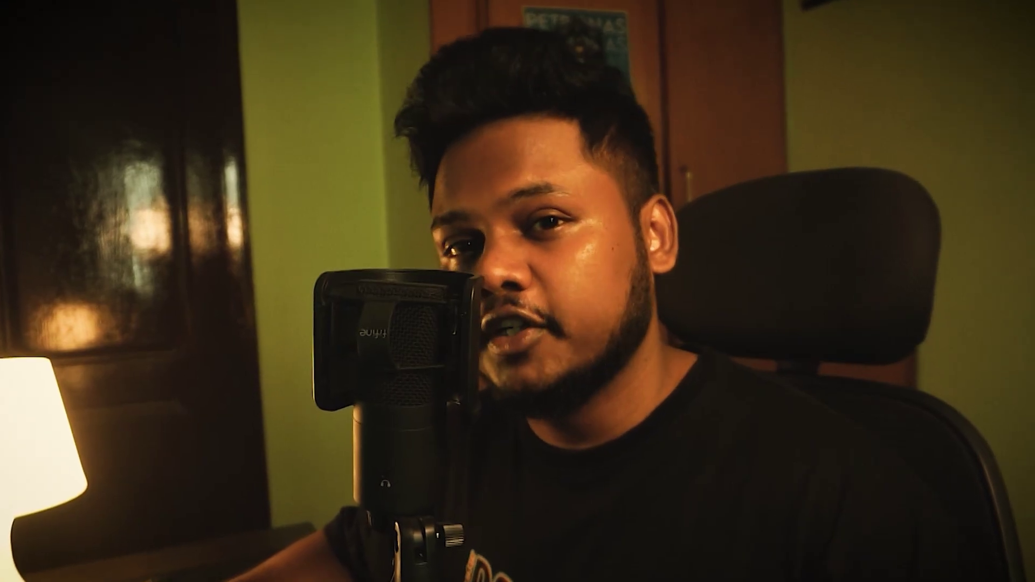